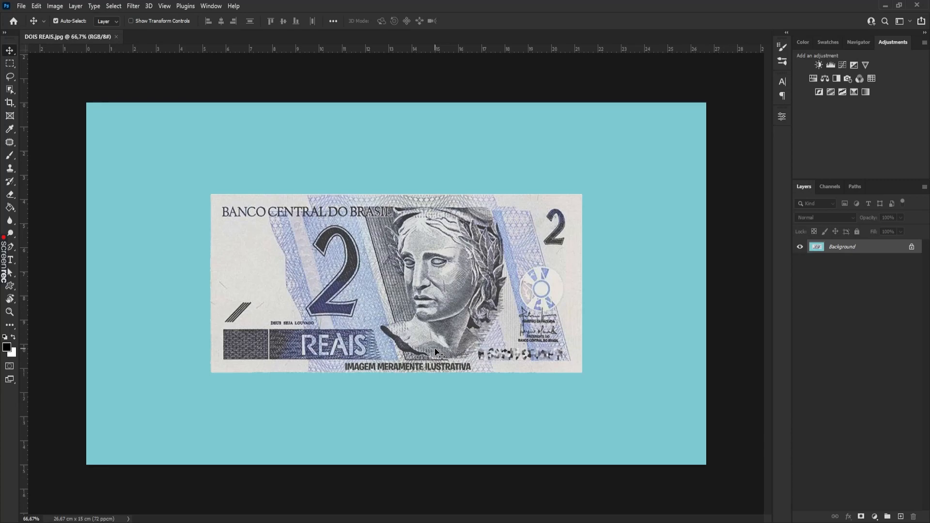
pyautogui.moveTo(419, 371); pyautogui.dragTo(472, 394)
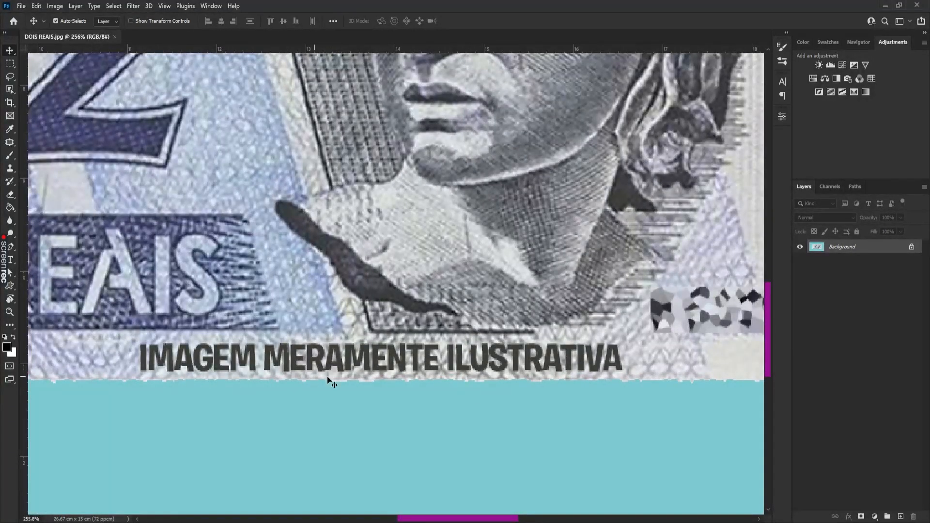
pyautogui.moveTo(588, 380); pyautogui.dragTo(606, 370)
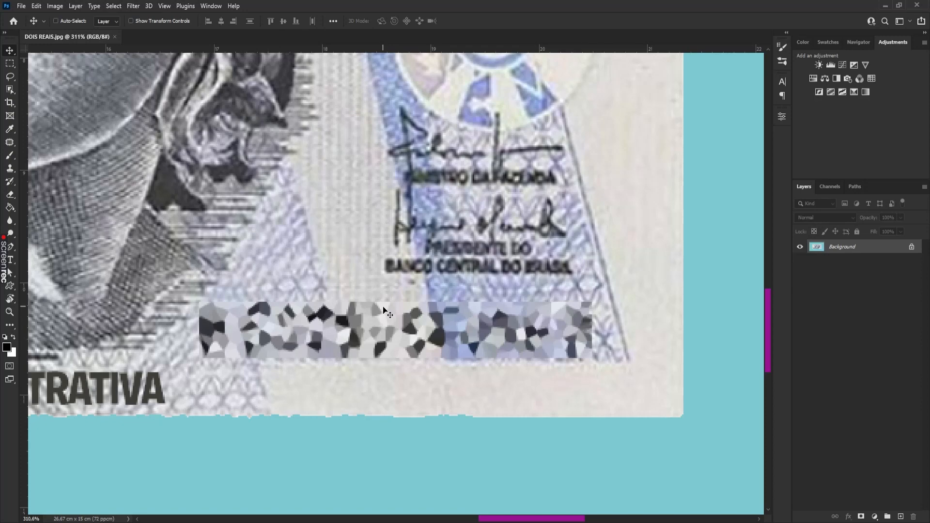
pyautogui.hotkey('ctrl', '0')
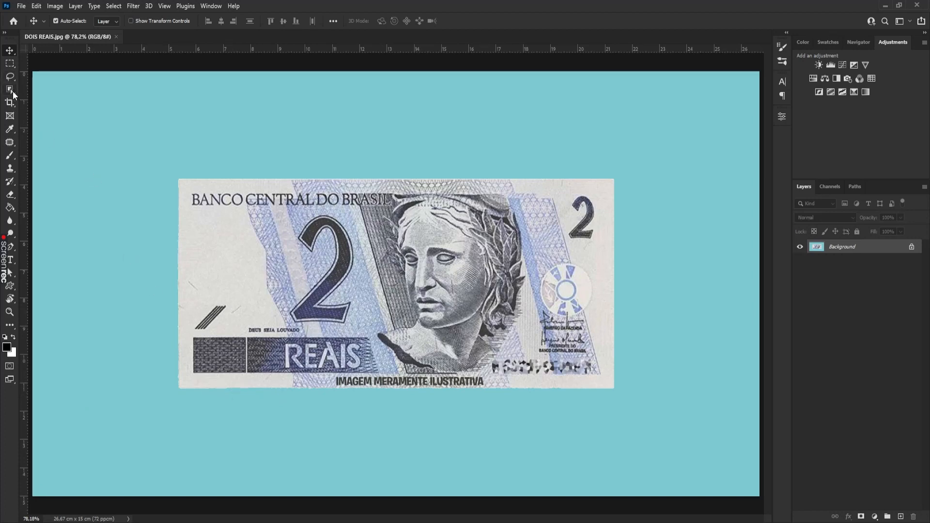
# Select the banknote by picking the turquoise background with the Magic Wand and inverting the selection.
pyautogui.click(13, 92)
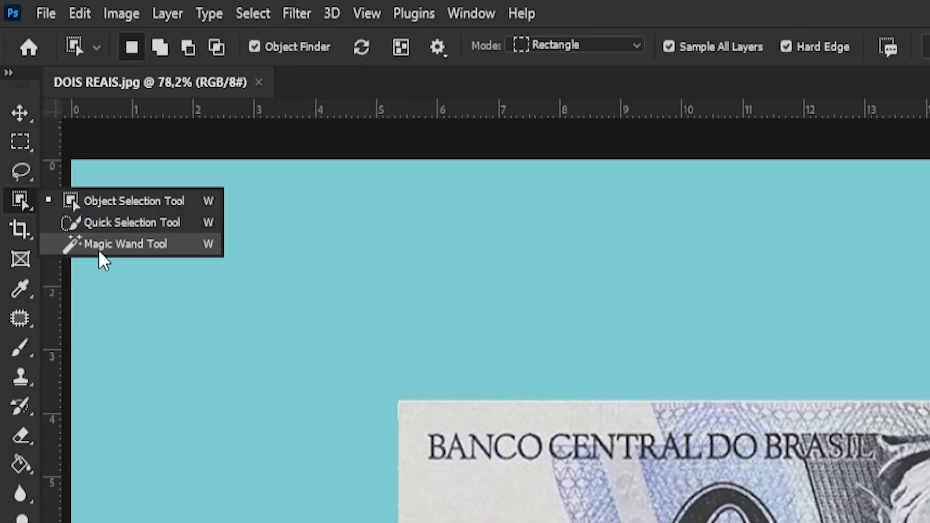
pyautogui.click(145, 245)
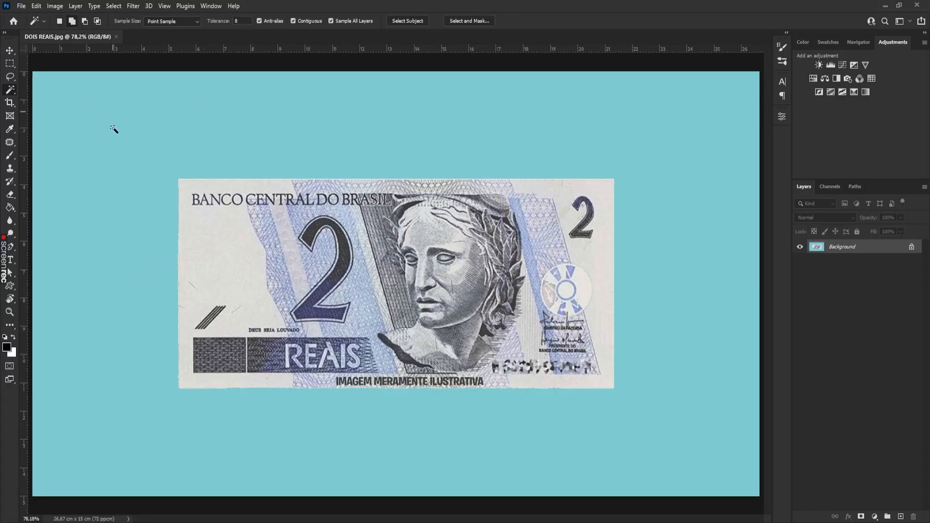
pyautogui.click(148, 123)
pyautogui.click(114, 6)
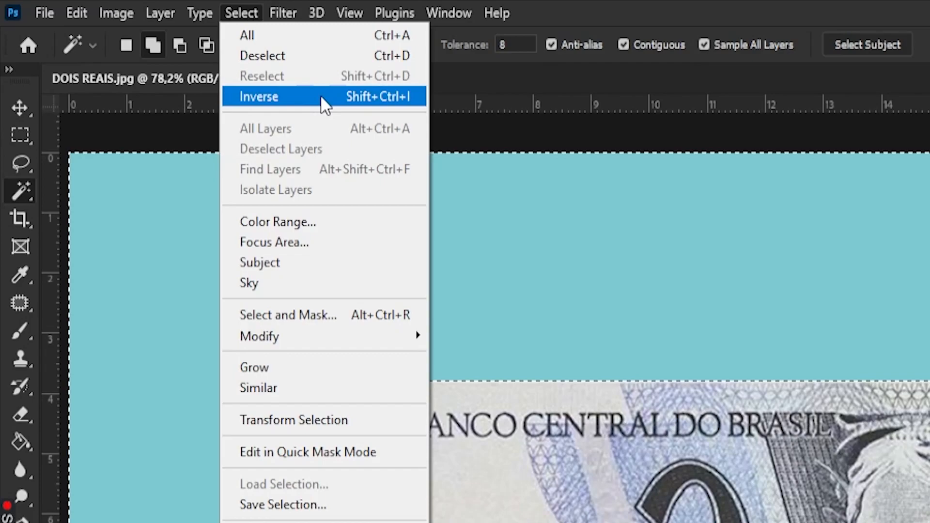
pyautogui.click(321, 95)
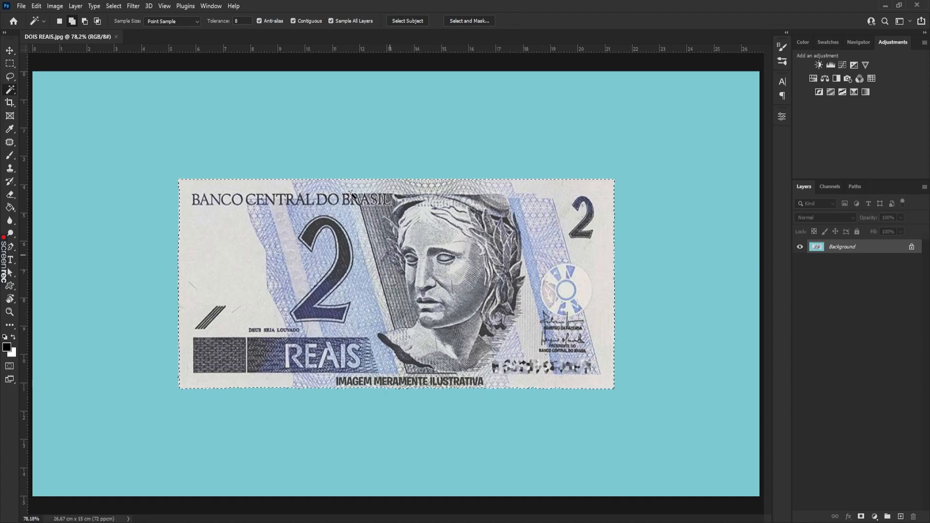
# Copy the selected banknote to a new layer and hide the Background layer, keeping only the copy shown.
pyautogui.click(75, 7)
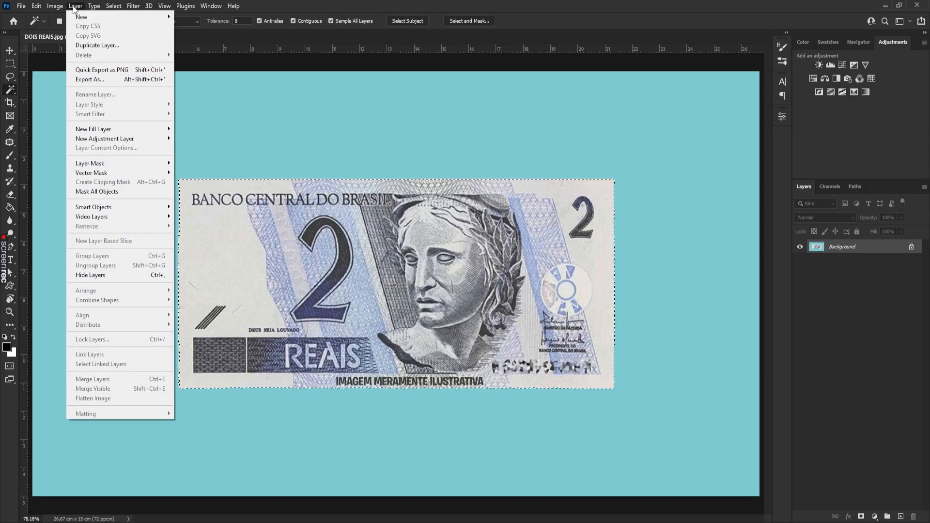
pyautogui.moveTo(124, 16)
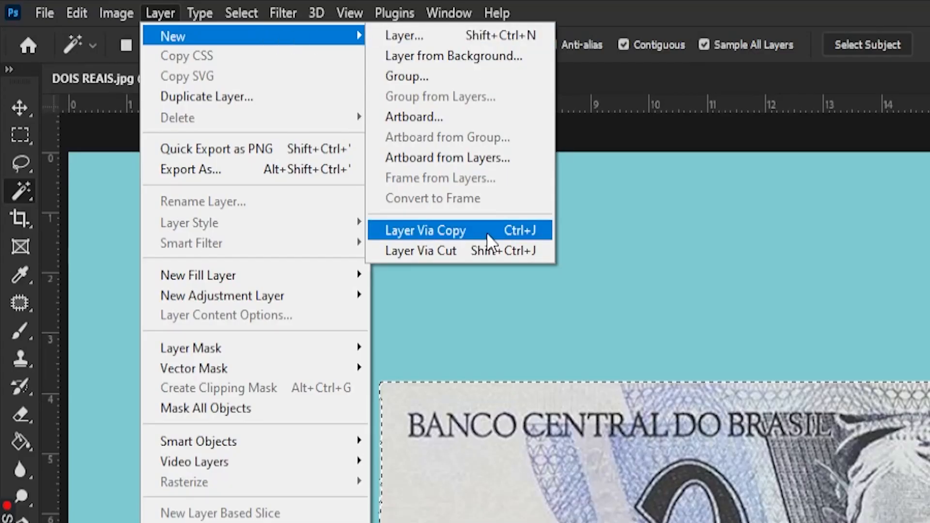
pyautogui.click(523, 232)
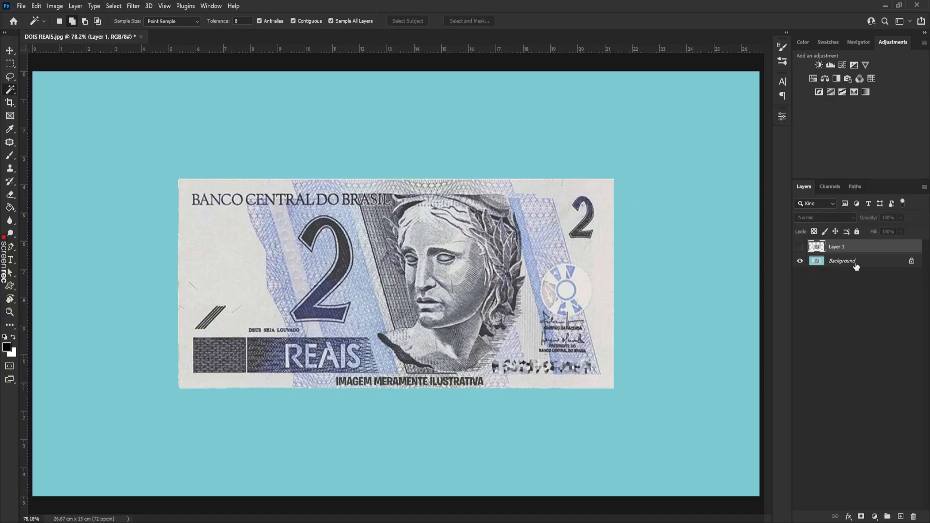
pyautogui.click(800, 247)
pyautogui.click(800, 261)
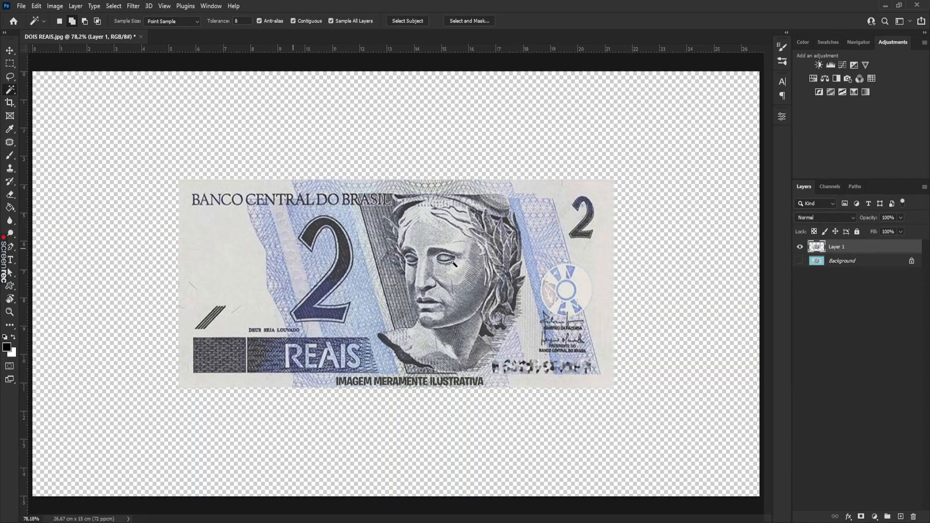
# Rename the copied banknote layer as DOIS REAIS.
pyautogui.doubleClick(837, 246)
pyautogui.write('DOIS REAIS')
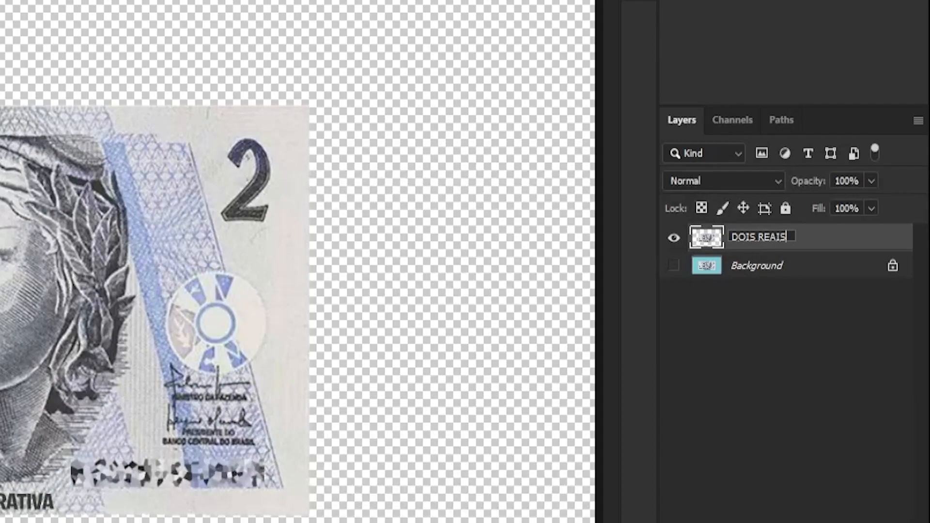
pyautogui.press('Return')
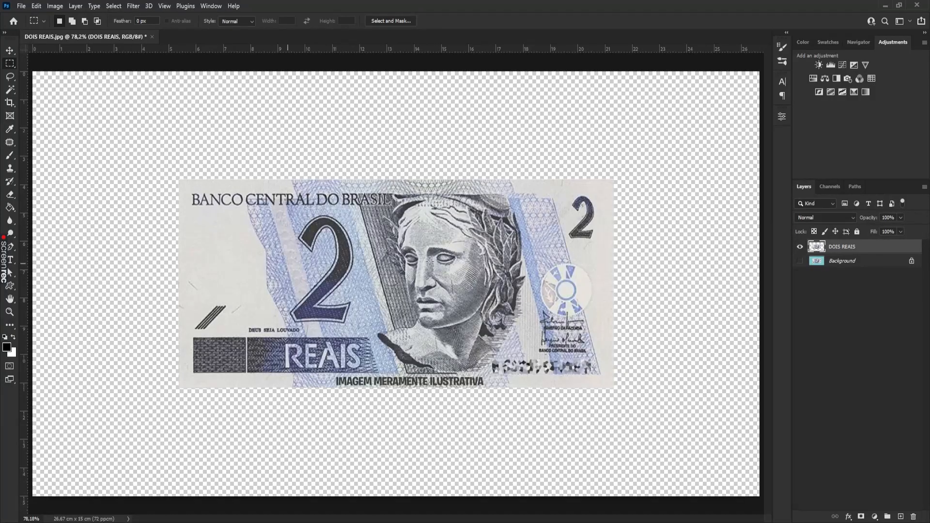
# Define a pattern named DOIS REAIS from a rectangular marquee drawn tightly around the whole banknote, then clear the selection.
pyautogui.rightClick(13, 65)
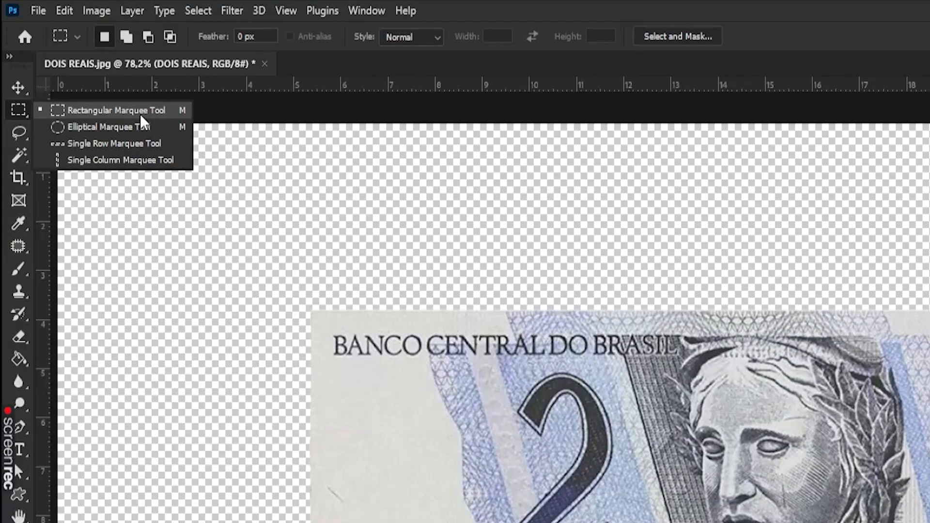
pyautogui.click(140, 115)
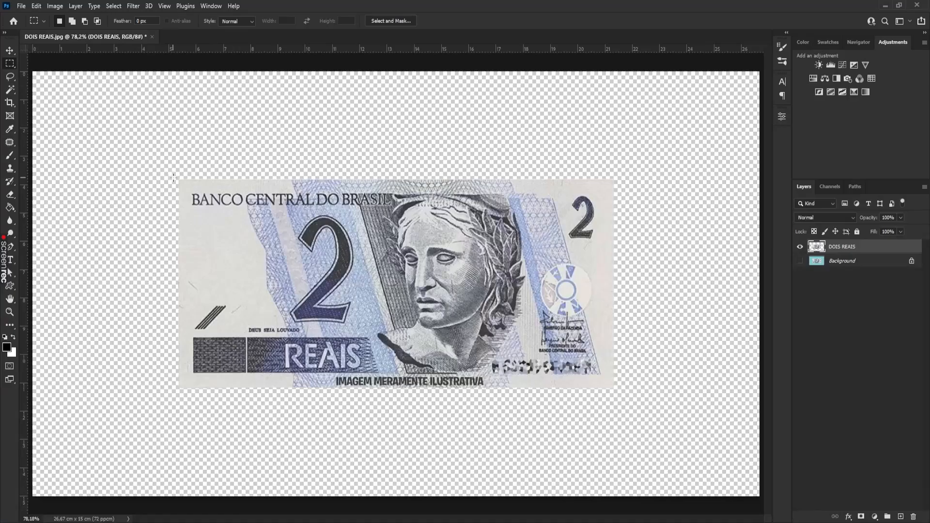
pyautogui.moveTo(176, 177); pyautogui.dragTo(616, 389)
pyautogui.click(37, 6)
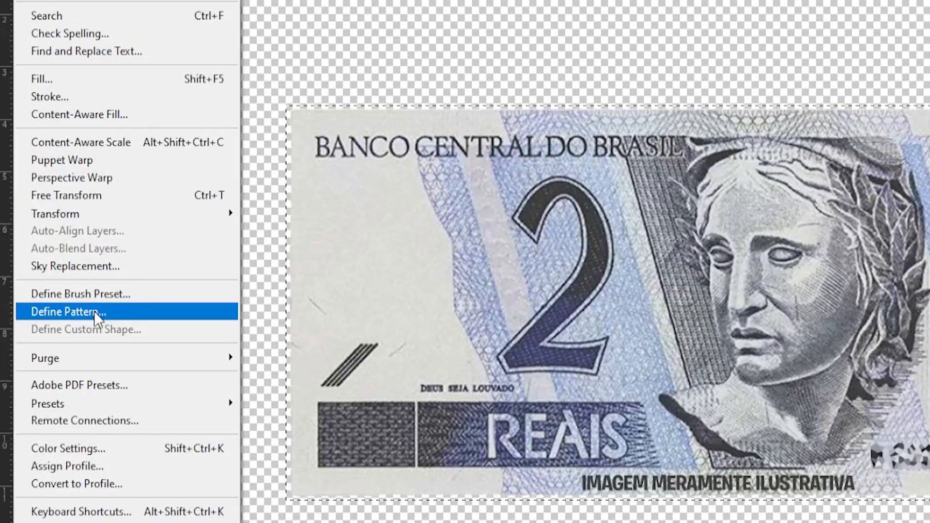
pyautogui.click(106, 314)
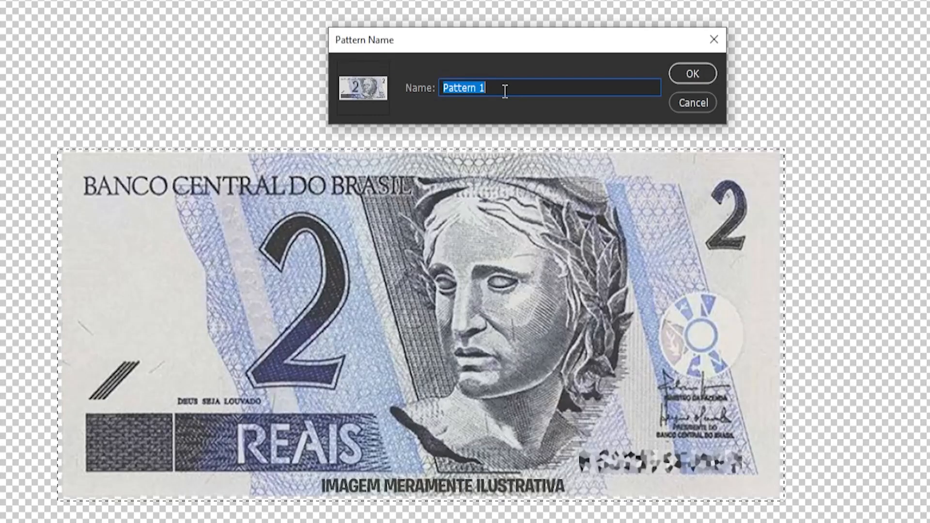
pyautogui.write('DOIS REAIS')
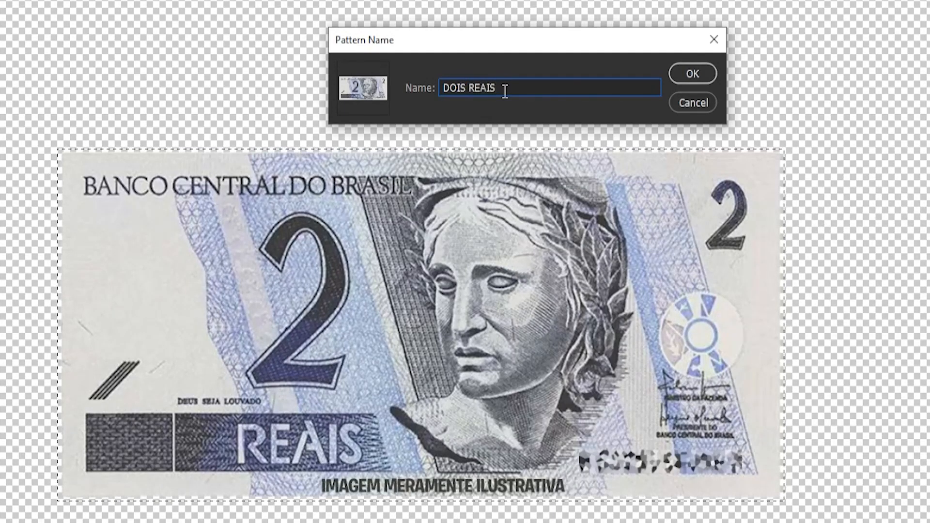
pyautogui.click(691, 74)
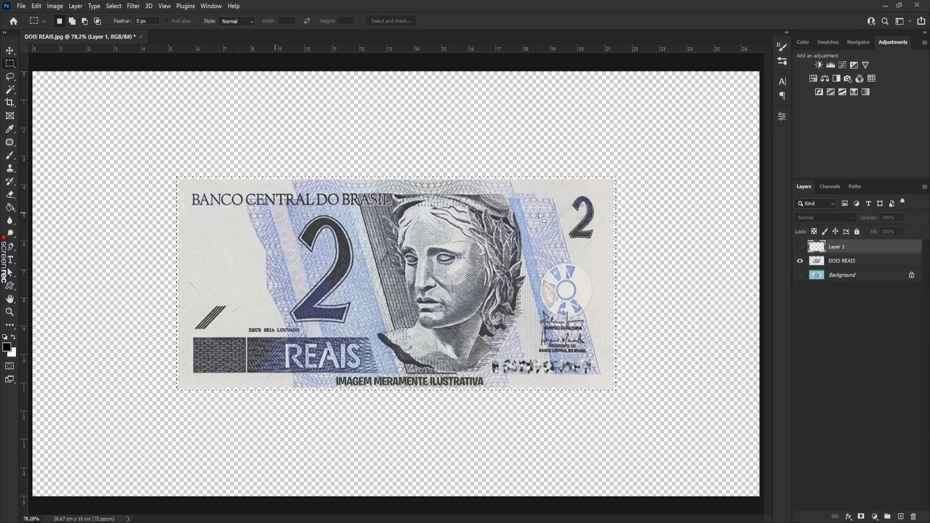
pyautogui.hotkey('ctrl', 'd')
# Create a new 1920 x 1080 pixel document at 300 pixels/inch with transparent background contents.
pyautogui.click(21, 7)
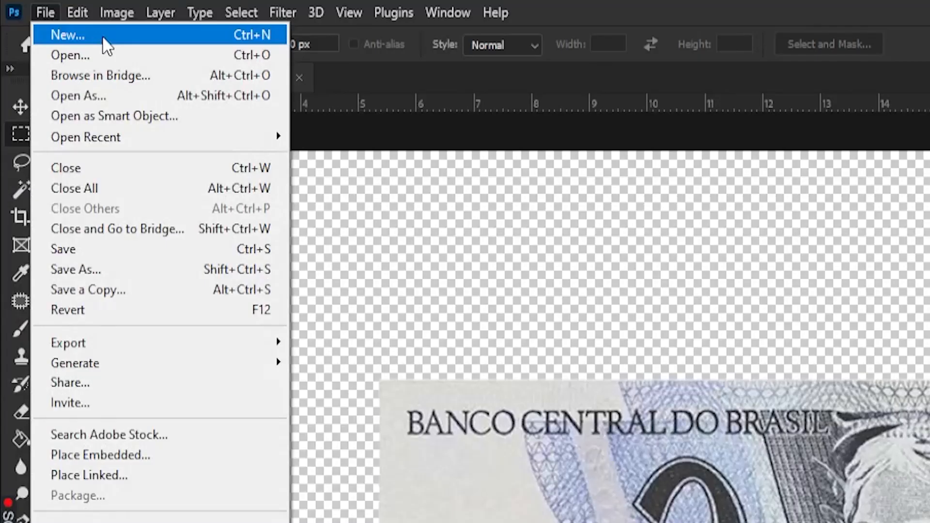
pyautogui.click(105, 46)
pyautogui.click(597, 107)
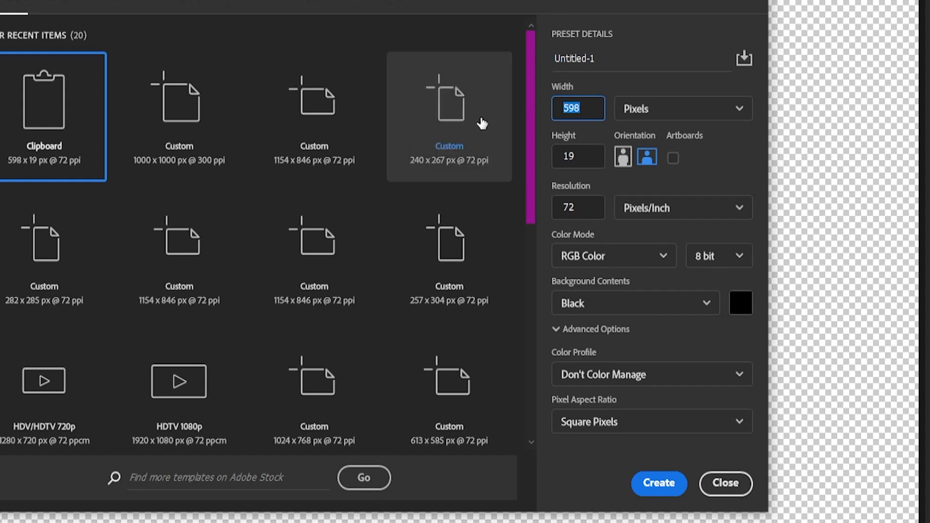
pyautogui.write('1920')
pyautogui.doubleClick(596, 156)
pyautogui.write('1080')
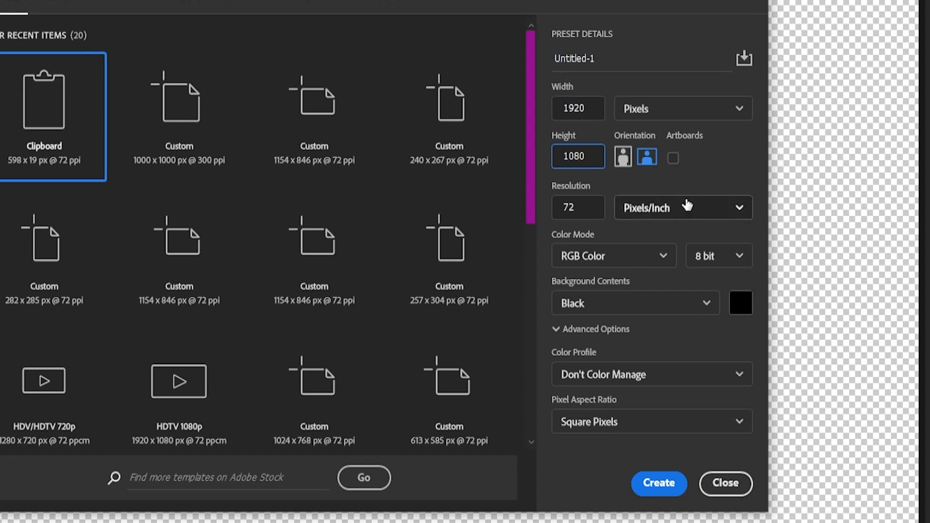
pyautogui.doubleClick(596, 205)
pyautogui.write('300')
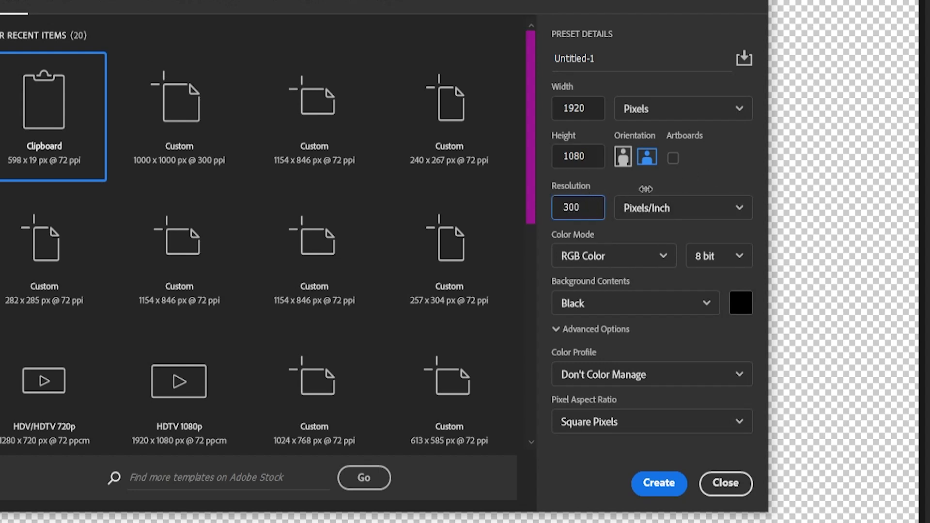
pyautogui.click(716, 173)
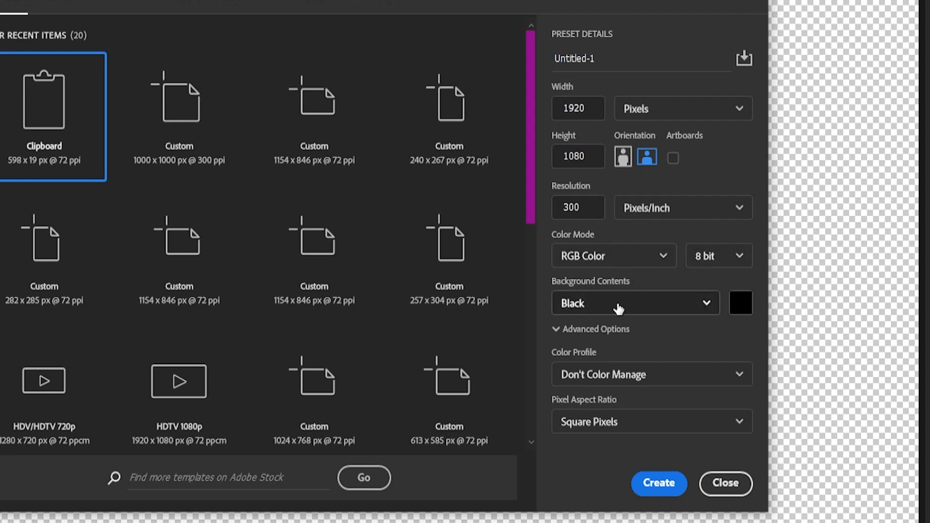
pyautogui.click(607, 307)
pyautogui.click(596, 407)
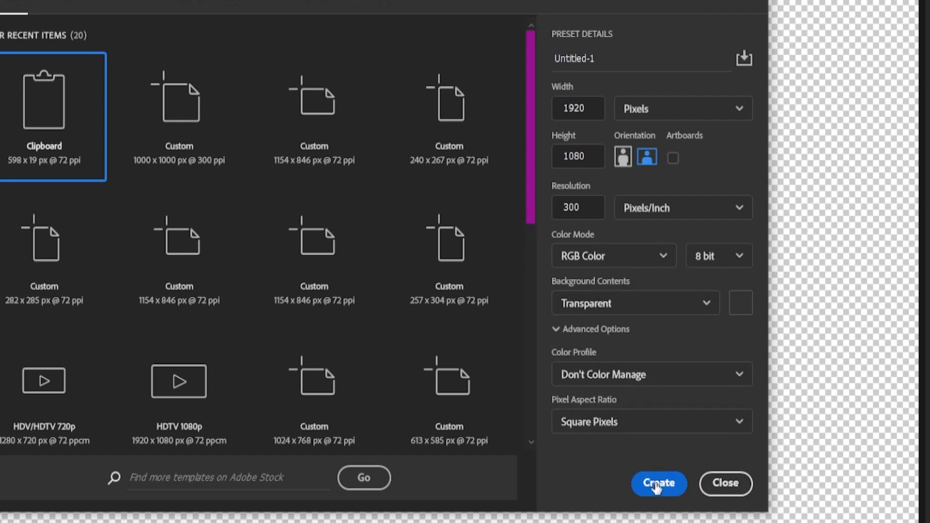
pyautogui.click(657, 484)
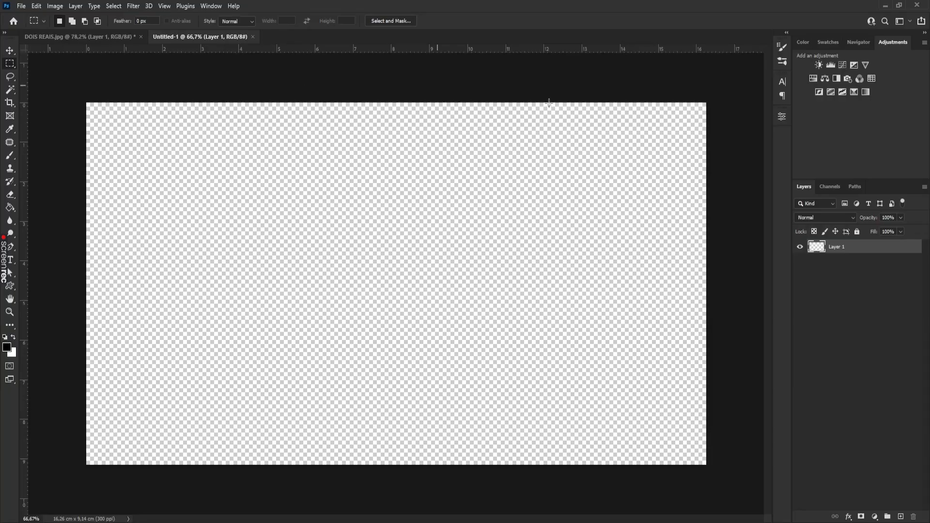
# Close the DOIS REAIS.jpg document without saving its changes.
pyautogui.click(89, 37)
pyautogui.click(141, 37)
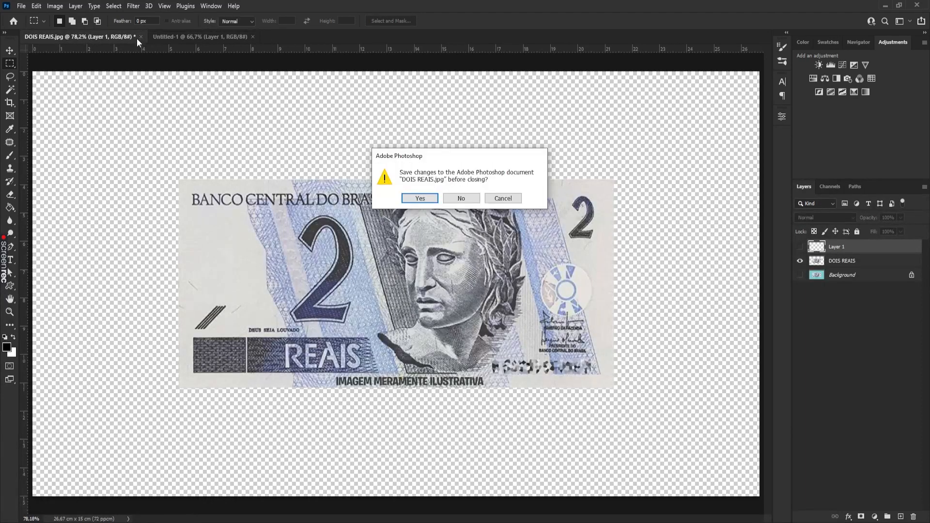
pyautogui.click(461, 199)
# Rename the new document's only layer as FUNDO.
pyautogui.hotkey('ctrl', '0')
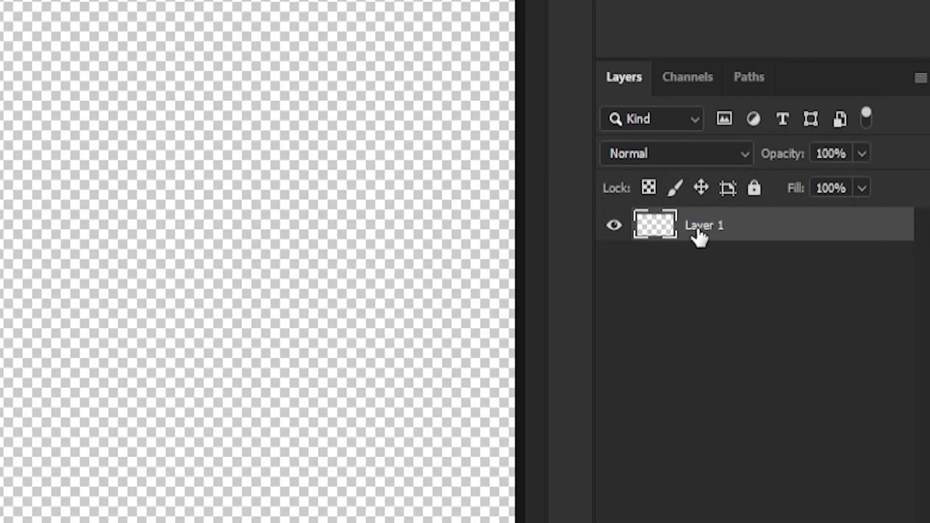
pyautogui.doubleClick(835, 247)
pyautogui.write('FUNDO')
pyautogui.press('Return')
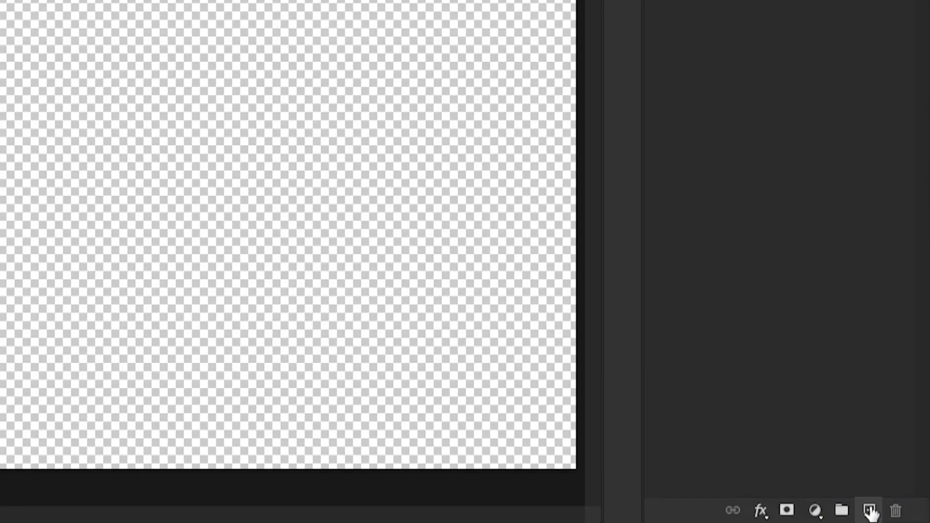
# Add a new layer above FUNDO and name it NOTAS GRANDES.
pyautogui.click(871, 511)
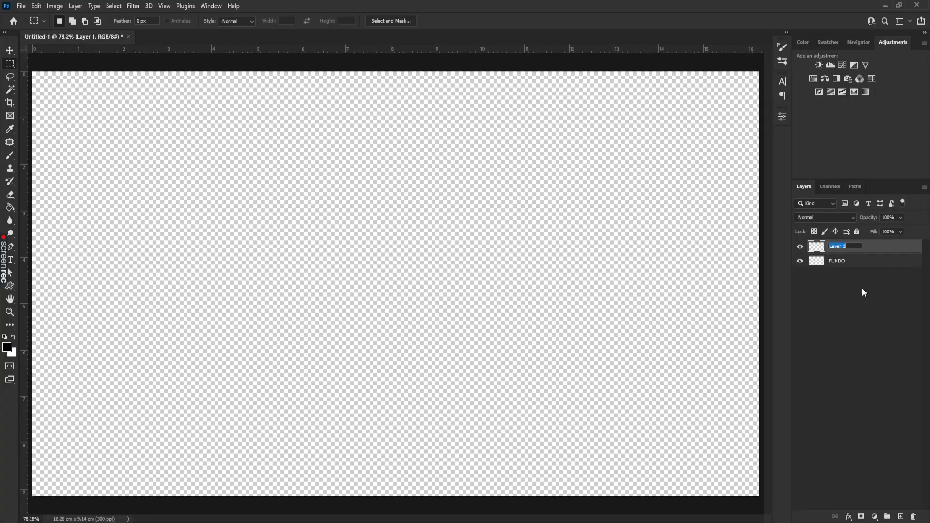
pyautogui.write('NOTAS GR')
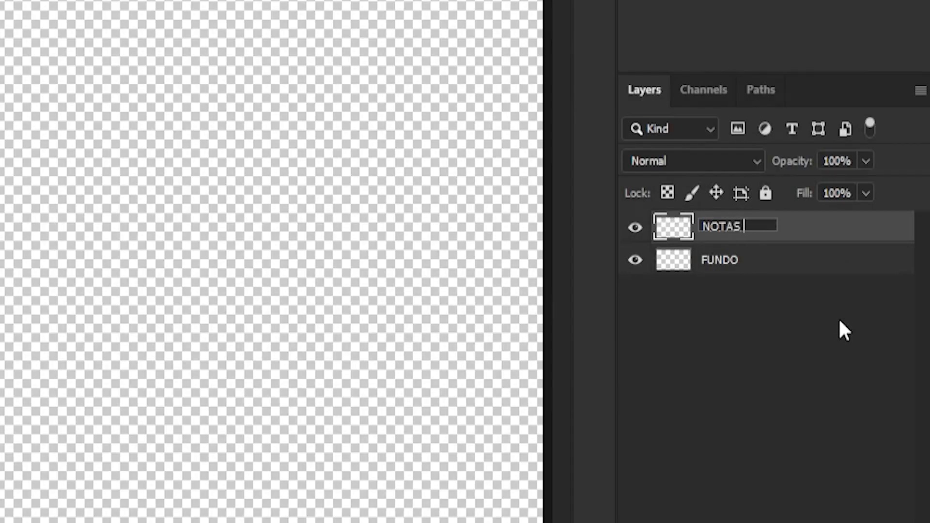
pyautogui.write('ANDES')
pyautogui.press('Return')
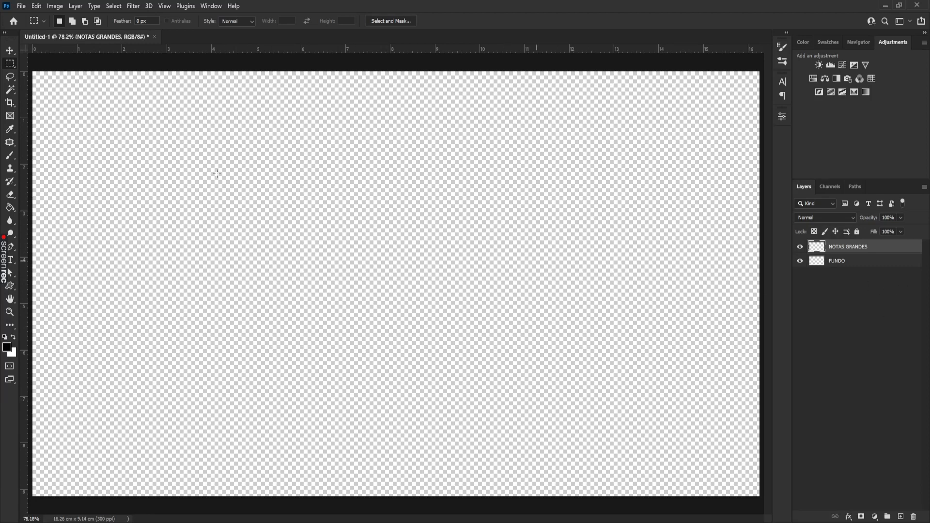
# Start a fill on the NOTAS GRANDES layer using Pattern contents with the custom two-reais banknote pattern.
pyautogui.click(36, 5)
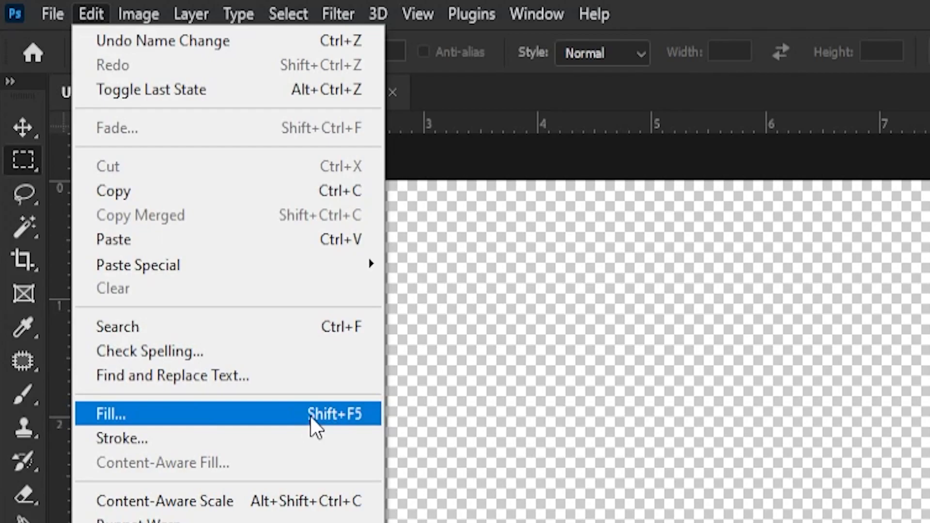
pyautogui.click(242, 414)
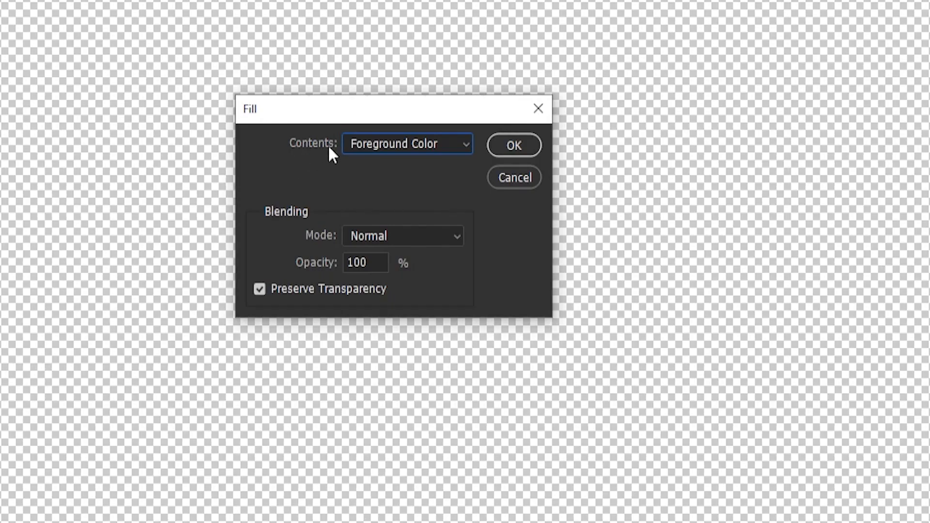
pyautogui.click(394, 149)
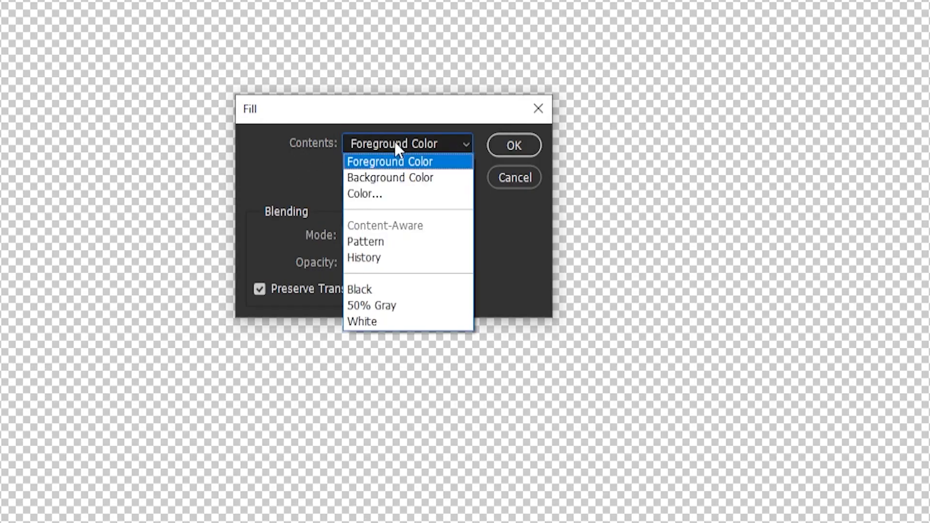
pyautogui.click(376, 241)
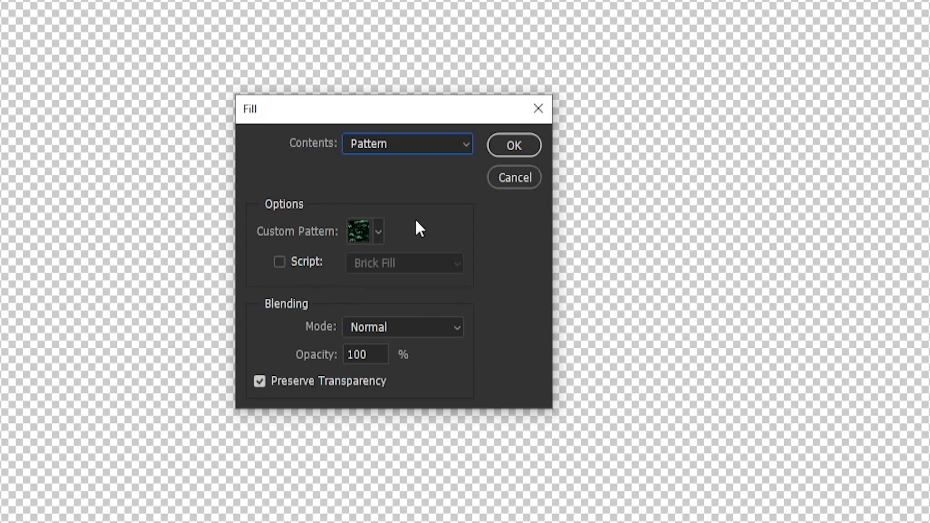
pyautogui.click(378, 232)
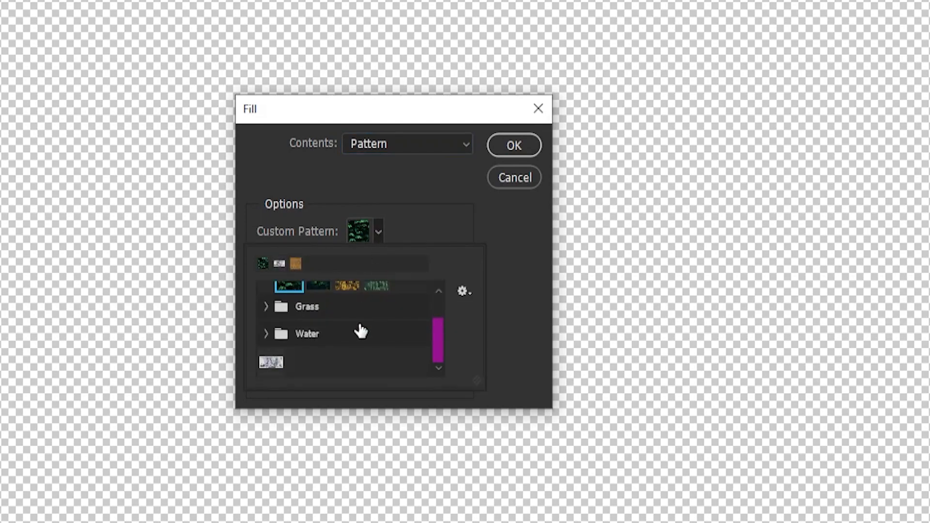
pyautogui.click(267, 364)
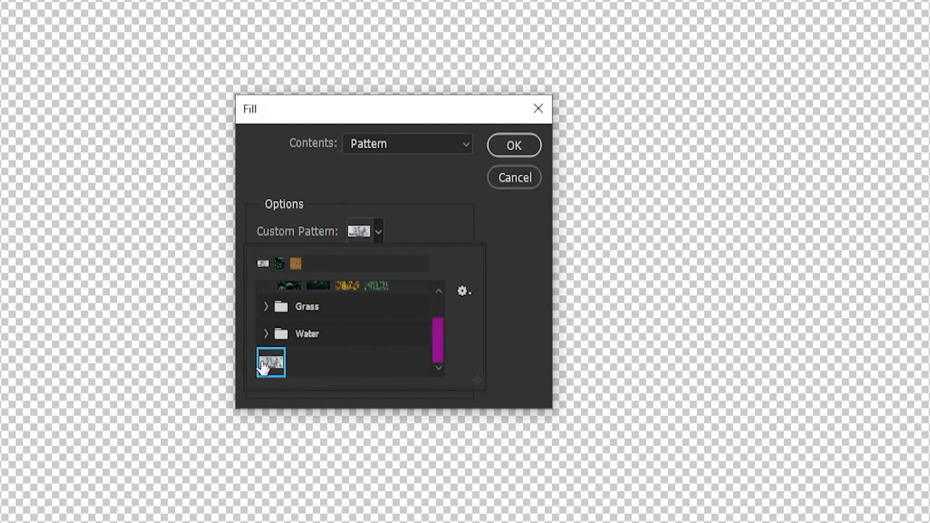
pyautogui.click(406, 191)
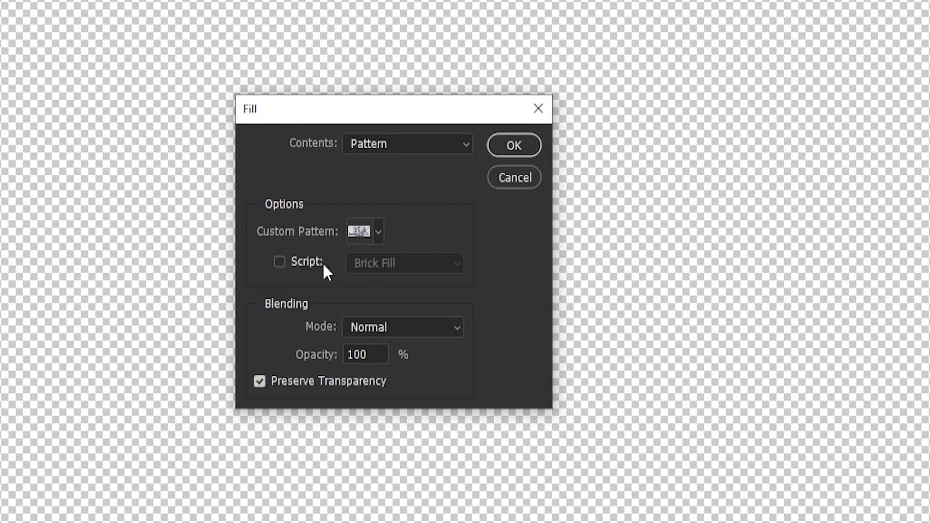
# Enable the Random Fill script, turn off Preserve Transparency, and accept the fill options.
pyautogui.click(280, 262)
pyautogui.click(459, 265)
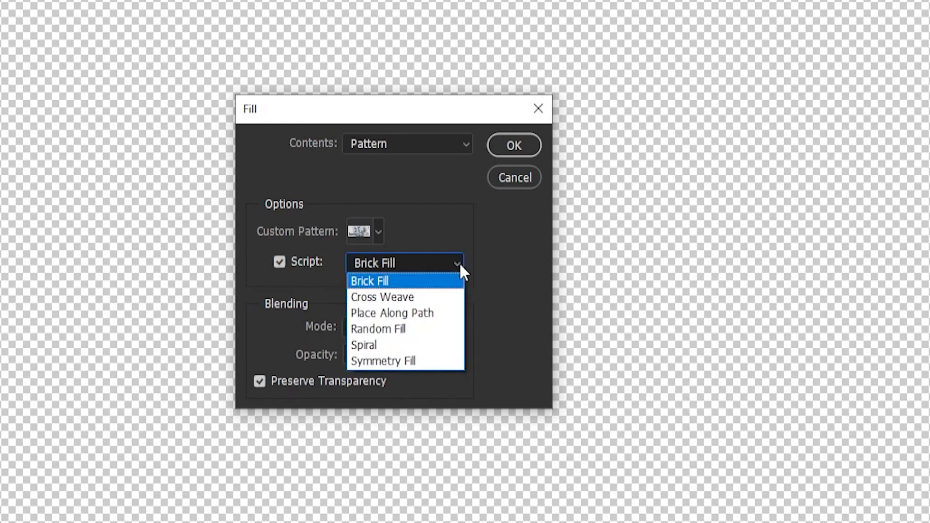
pyautogui.click(397, 330)
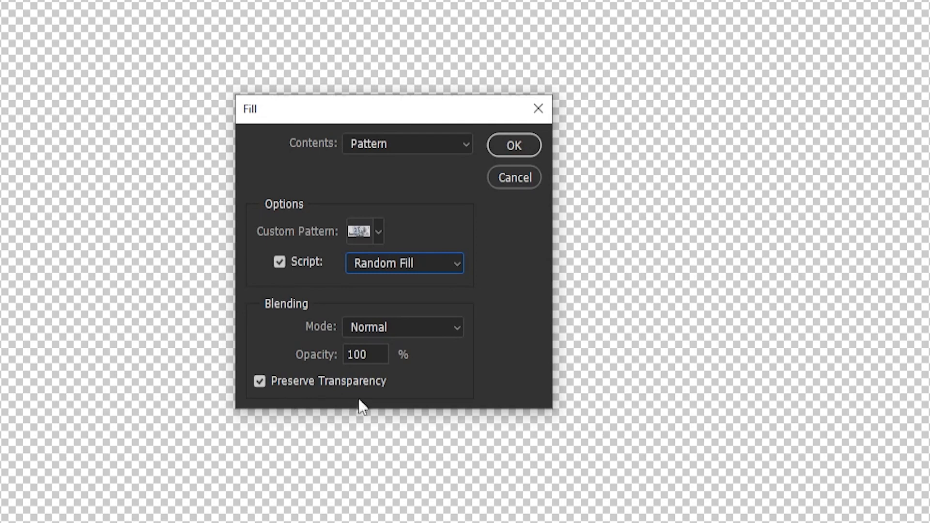
pyautogui.click(259, 383)
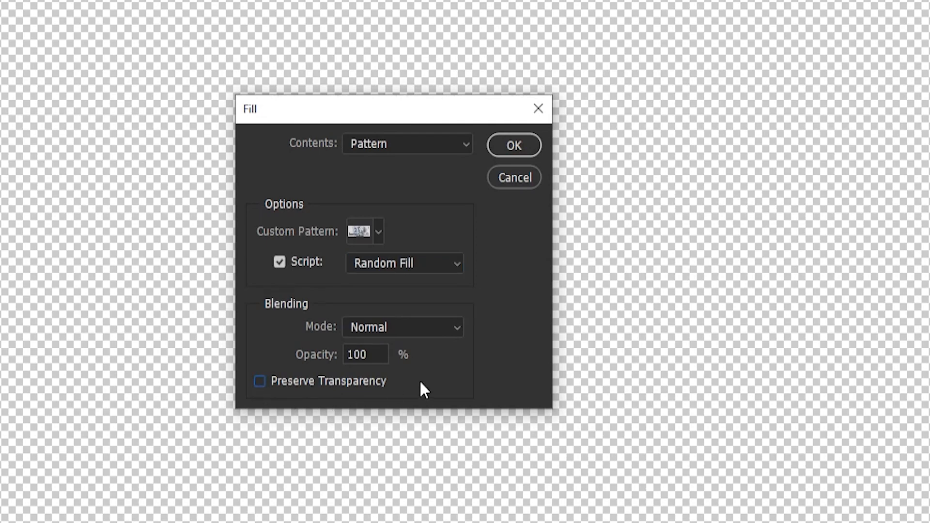
pyautogui.click(509, 145)
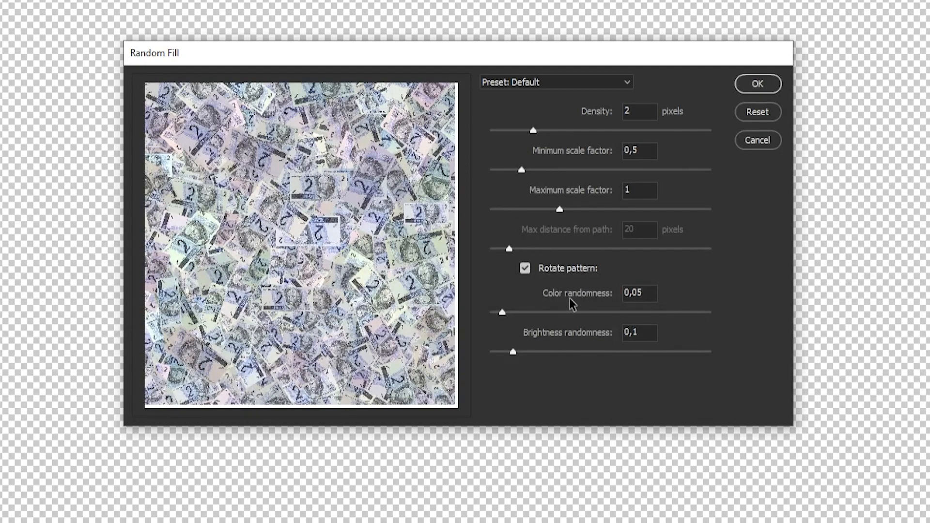
# Set color randomness to 0 and brightness randomness to 0,2, and compare the preview with and without pattern rotation.
pyautogui.moveTo(502, 312); pyautogui.dragTo(484, 314)
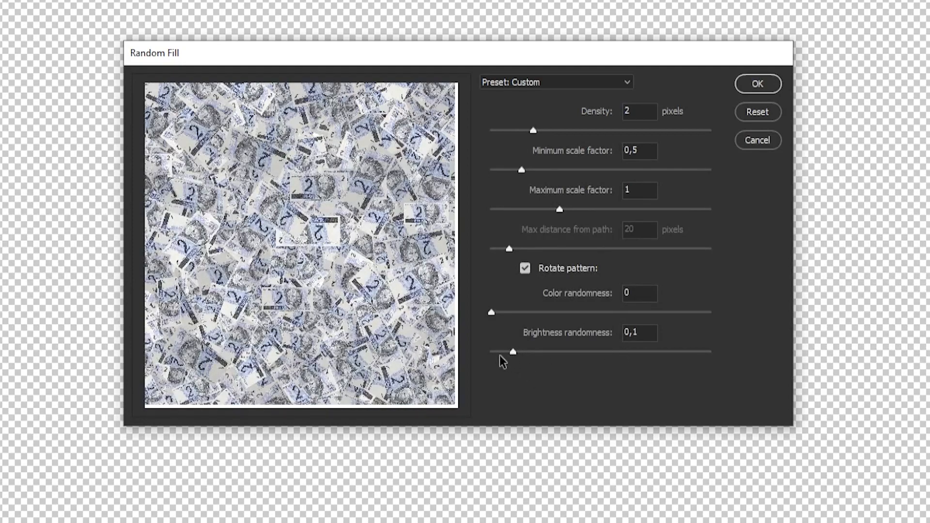
pyautogui.moveTo(512, 352); pyautogui.dragTo(619, 356)
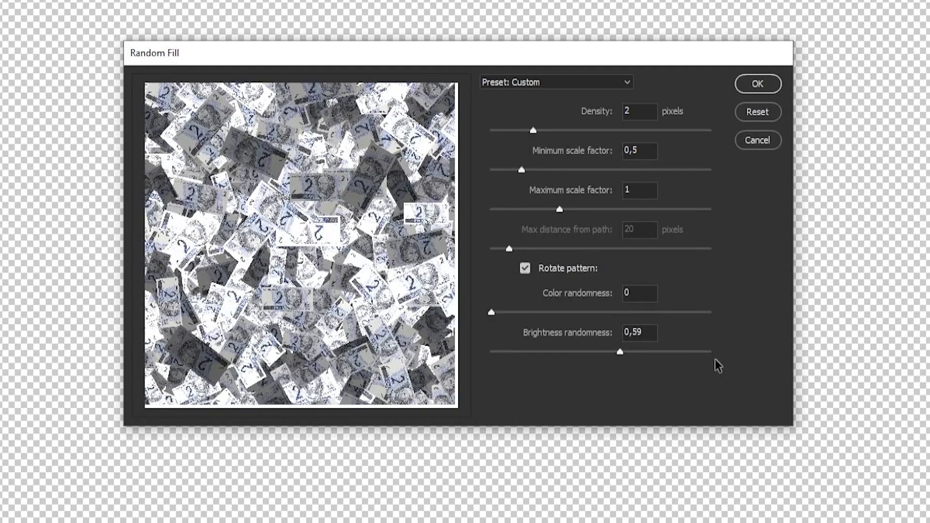
pyautogui.moveTo(569, 360); pyautogui.dragTo(511, 365)
pyautogui.write('0,2')
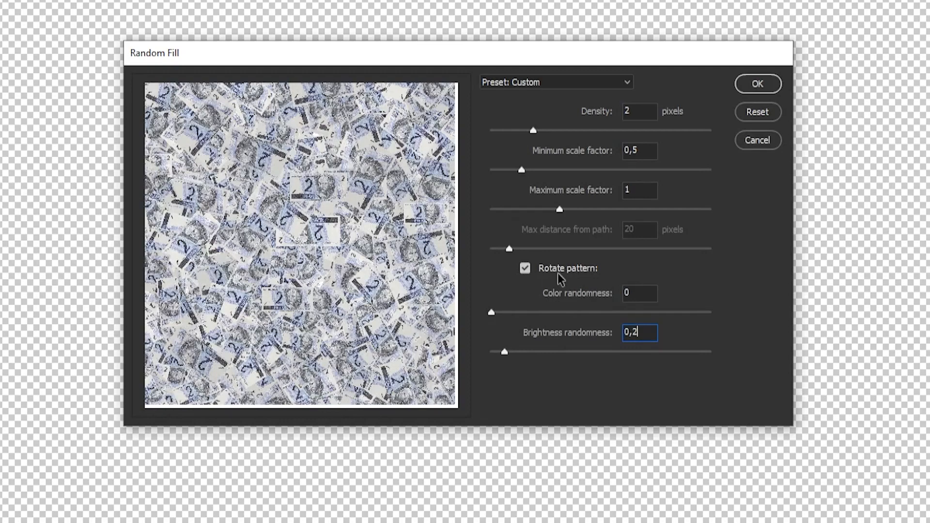
pyautogui.click(525, 269)
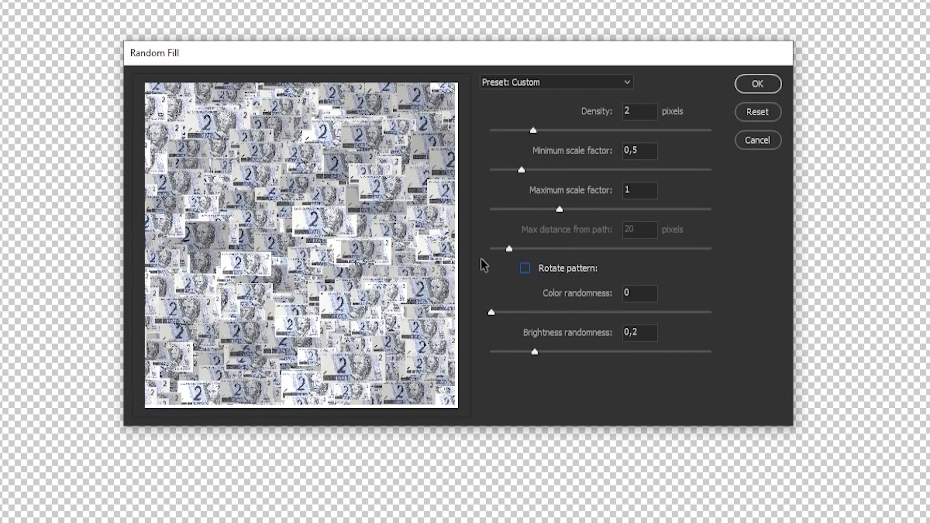
pyautogui.click(525, 268)
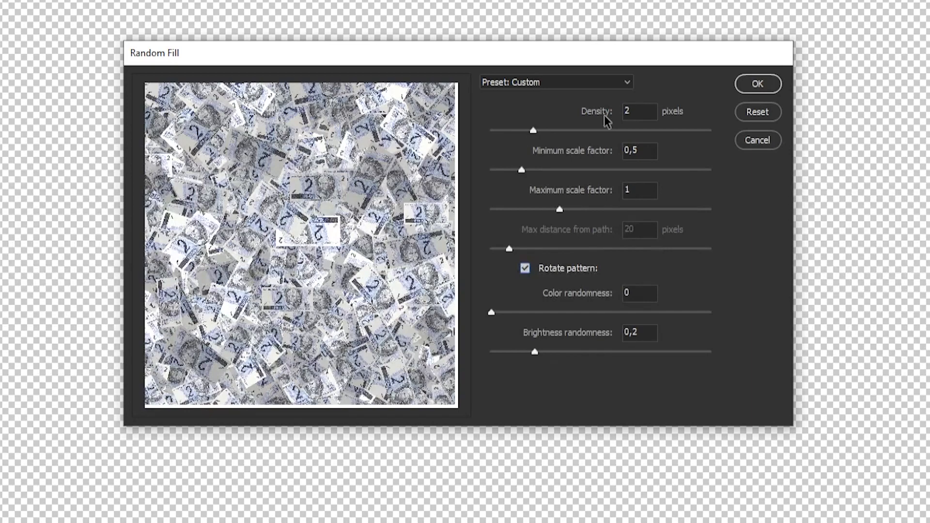
# Set the density to 10 pixels and the minimum scale factor to 1, matching the maximum, and apply the random fill.
pyautogui.doubleClick(630, 112)
pyautogui.write('10')
pyautogui.press('Tab')
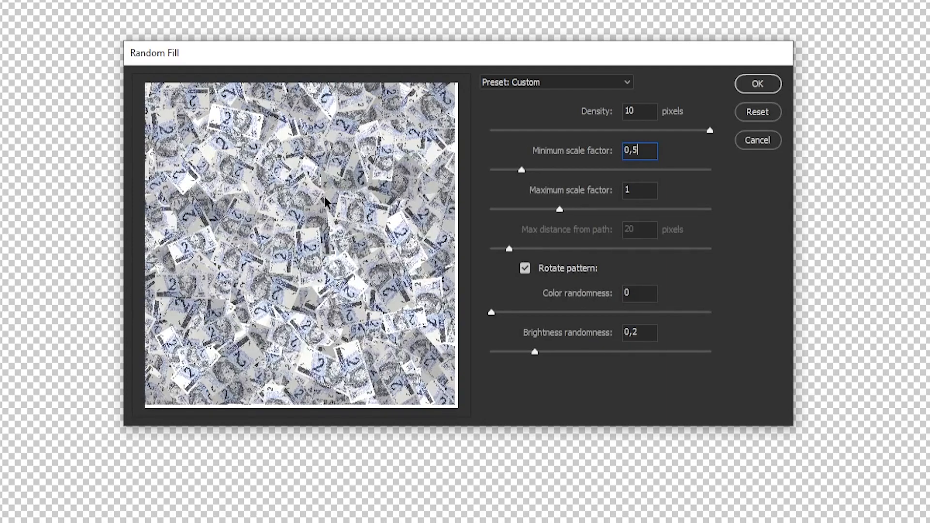
pyautogui.moveTo(640, 150); pyautogui.dragTo(569, 152)
pyautogui.write('1')
pyautogui.doubleClick(640, 188)
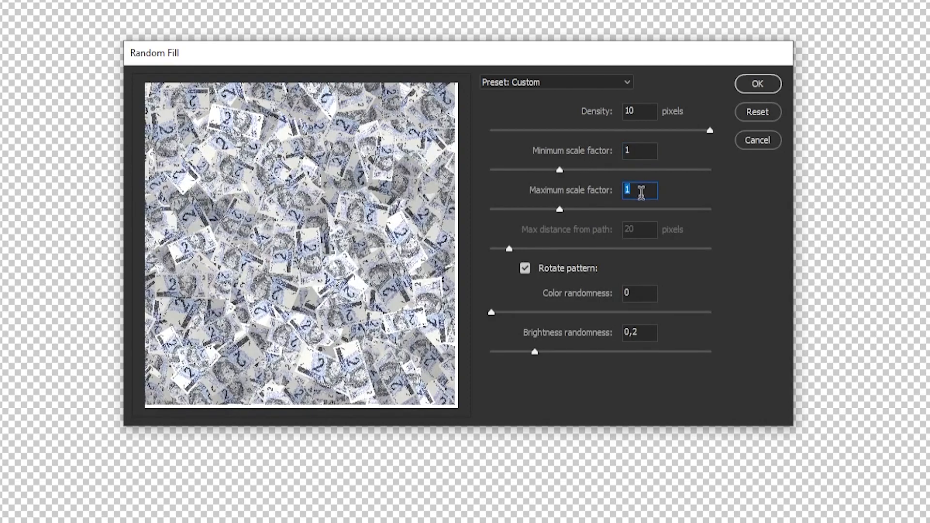
pyautogui.click(649, 147)
pyautogui.click(758, 84)
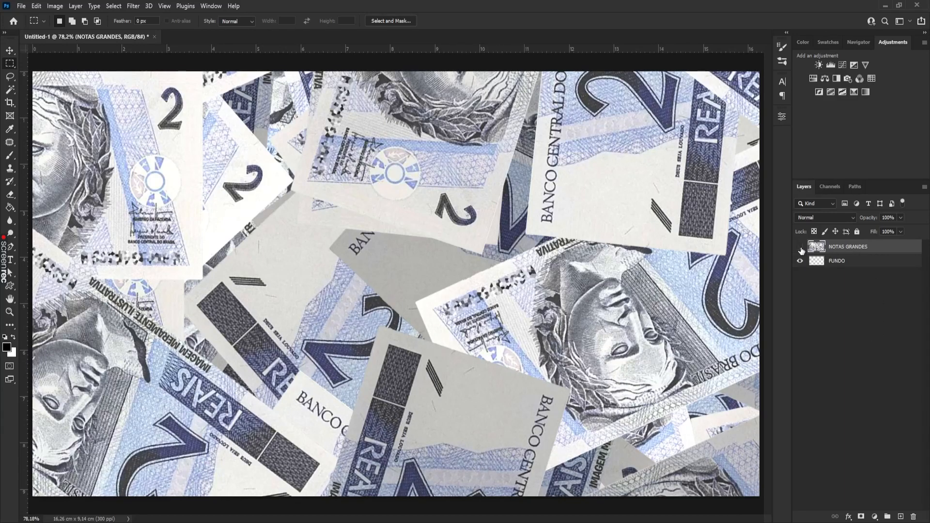
# Hide the NOTAS GRANDES layer and add a new empty layer above it.
pyautogui.click(800, 247)
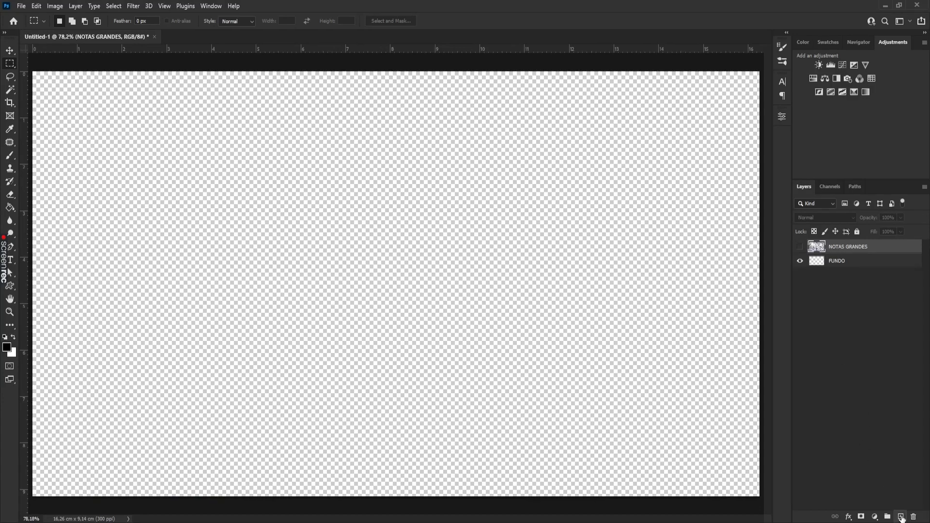
pyautogui.click(901, 516)
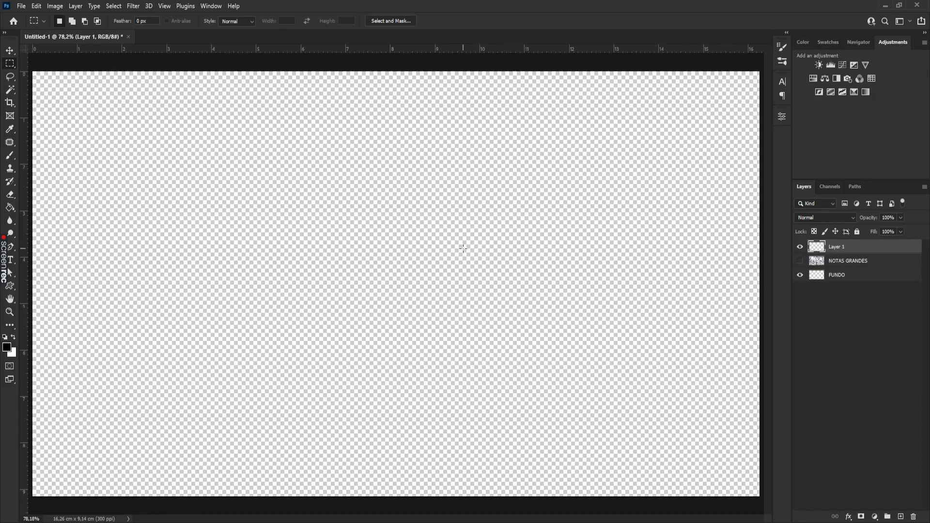
# Start a fill on the new layer with the banknote pattern and the Random Fill script.
pyautogui.hotkey('shift', 'F5')
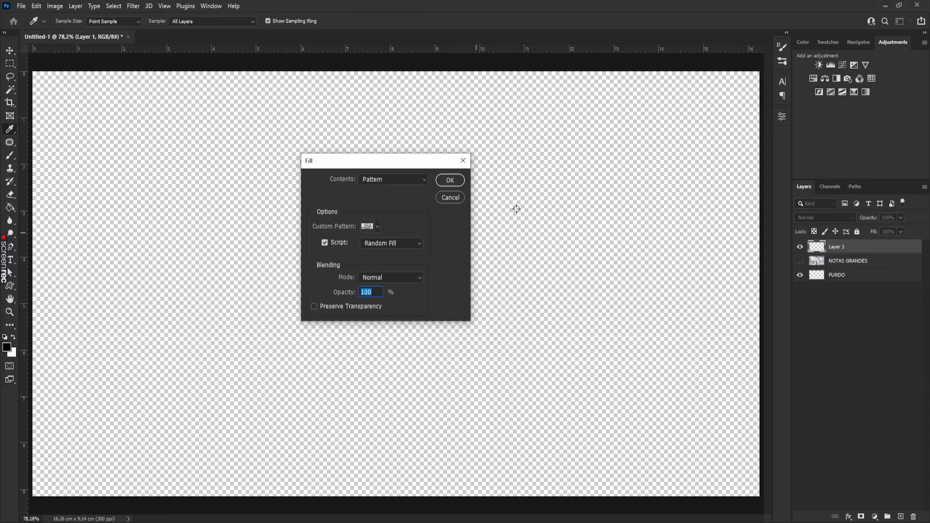
pyautogui.click(37, 5)
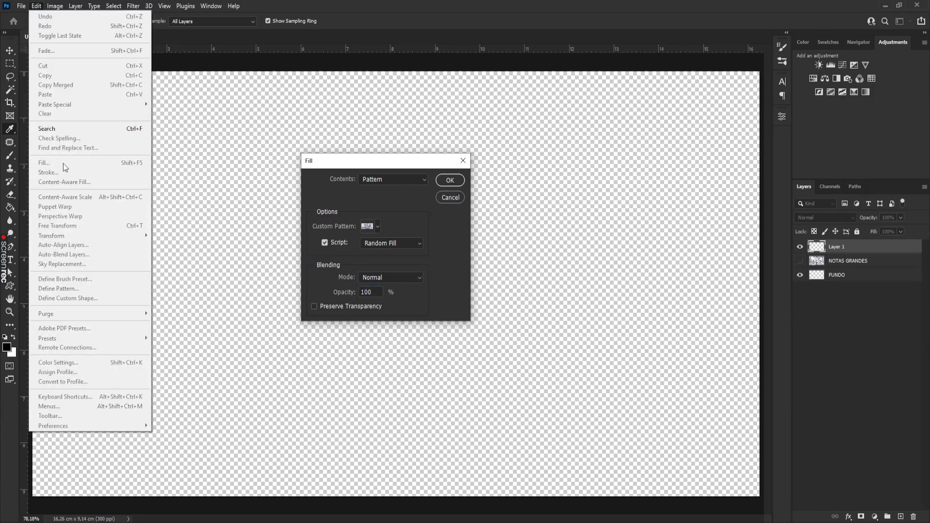
pyautogui.click(380, 164)
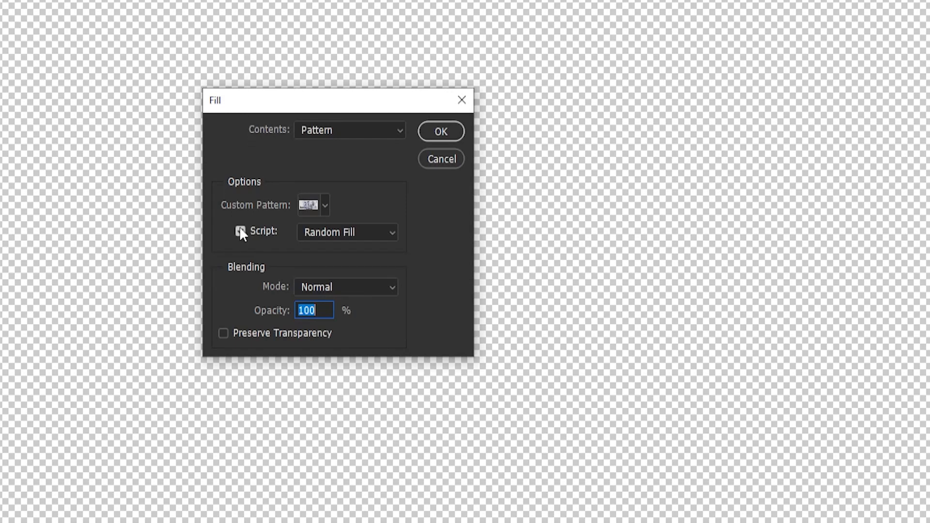
pyautogui.click(240, 231)
pyautogui.click(449, 131)
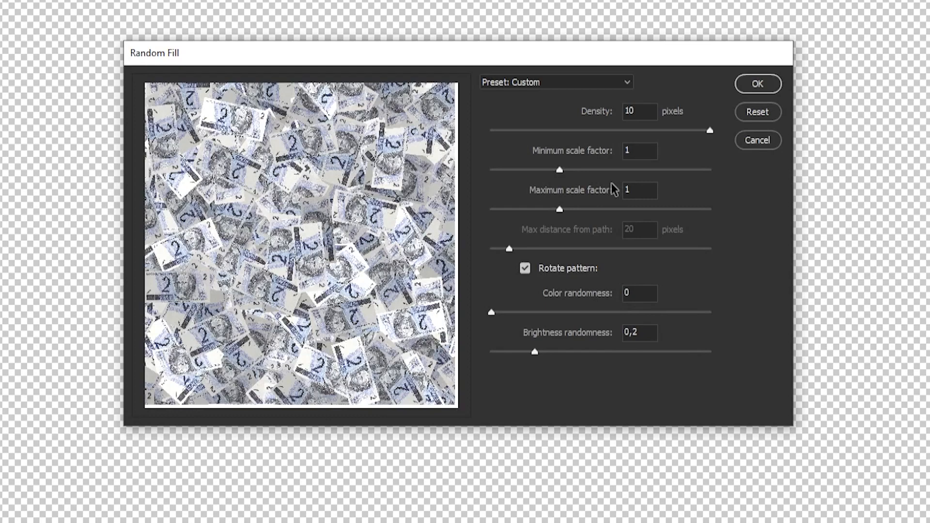
# Set the minimum and maximum scale factors to 0,25 and the density to 9 pixels, and apply the random fill.
pyautogui.doubleClick(637, 150)
pyautogui.write('0.25')
pyautogui.press('Tab')
pyautogui.write('0,25')
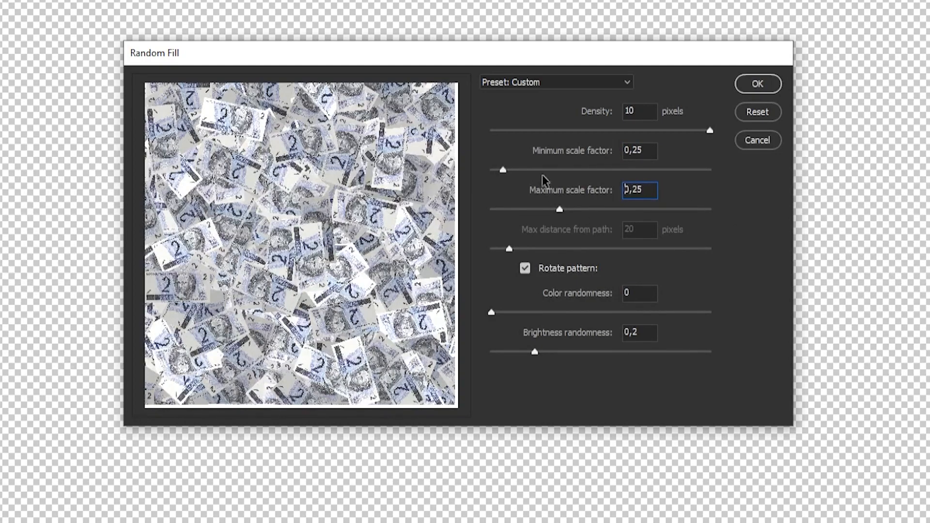
pyautogui.doubleClick(639, 110)
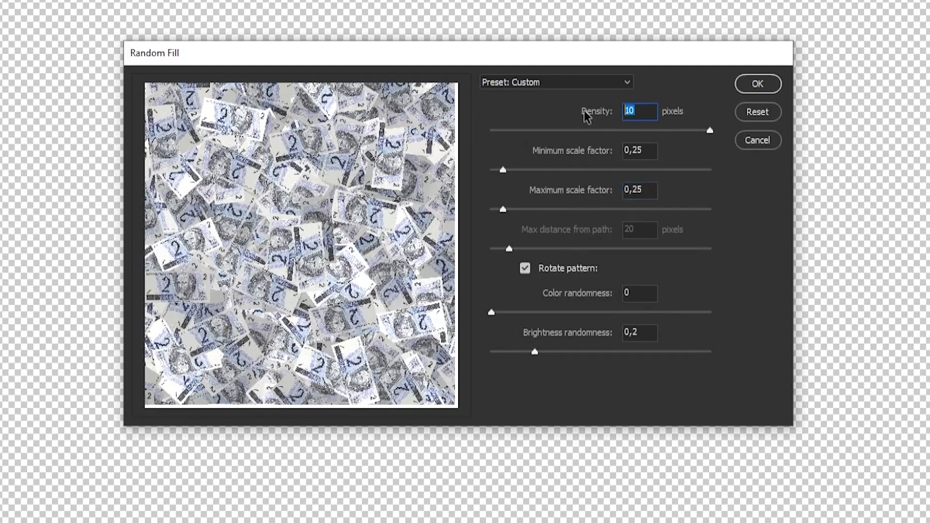
pyautogui.write('9')
pyautogui.press('Tab')
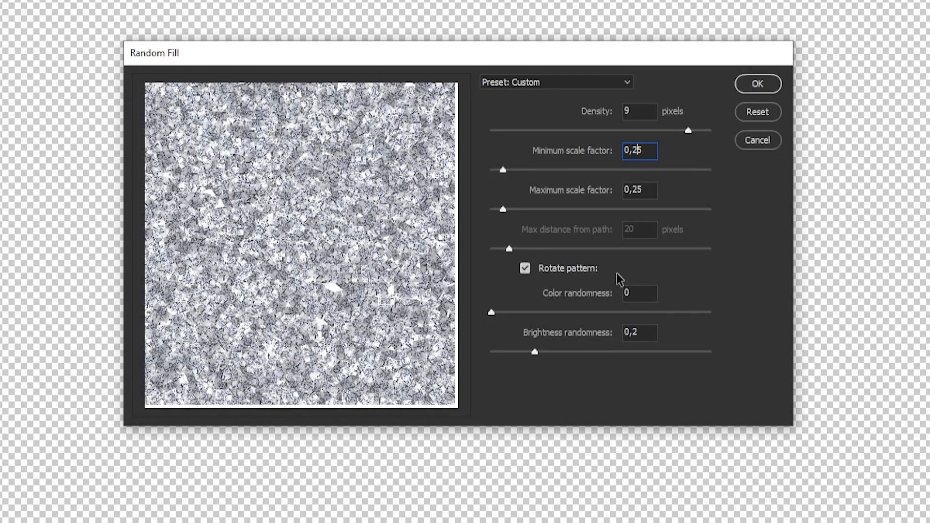
pyautogui.click(753, 82)
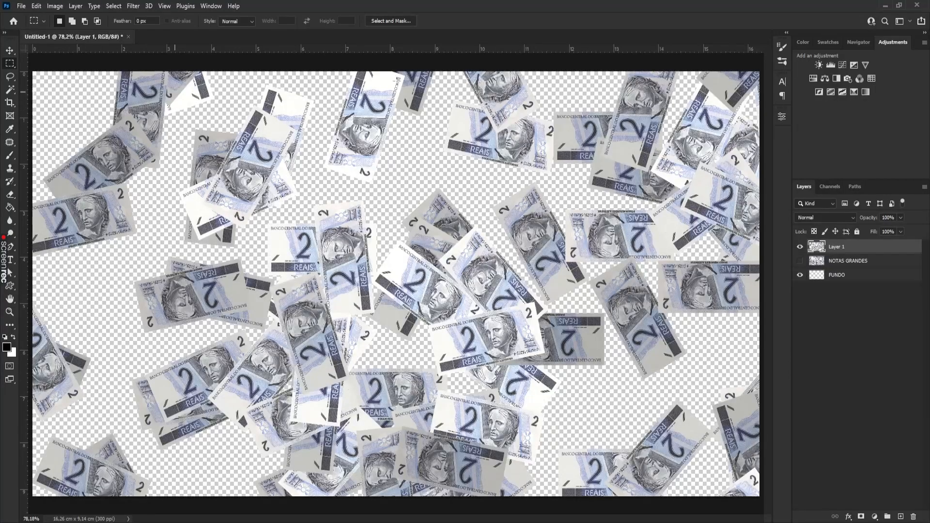
# Add another layer on top, fill it with the same banknote Random Fill settings, and compare the canvas with and without it.
pyautogui.click(902, 517)
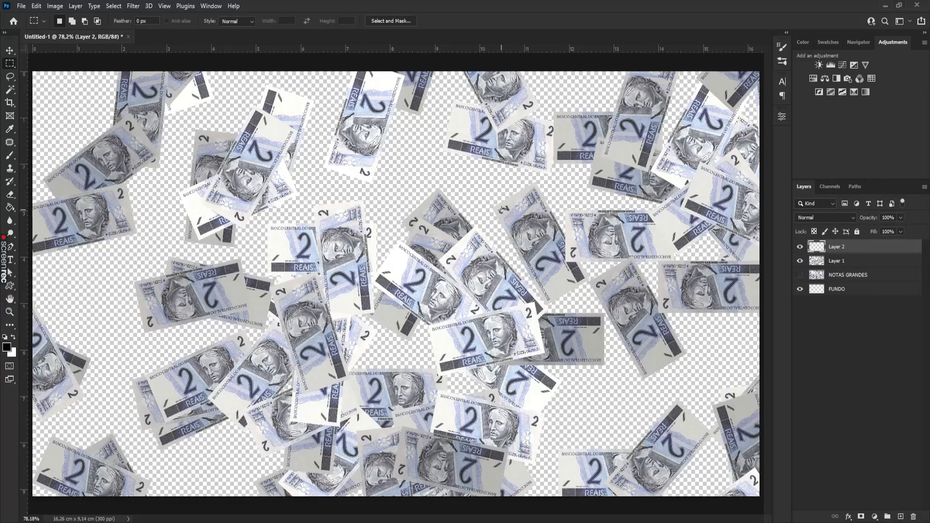
pyautogui.hotkey('shift', 'F5')
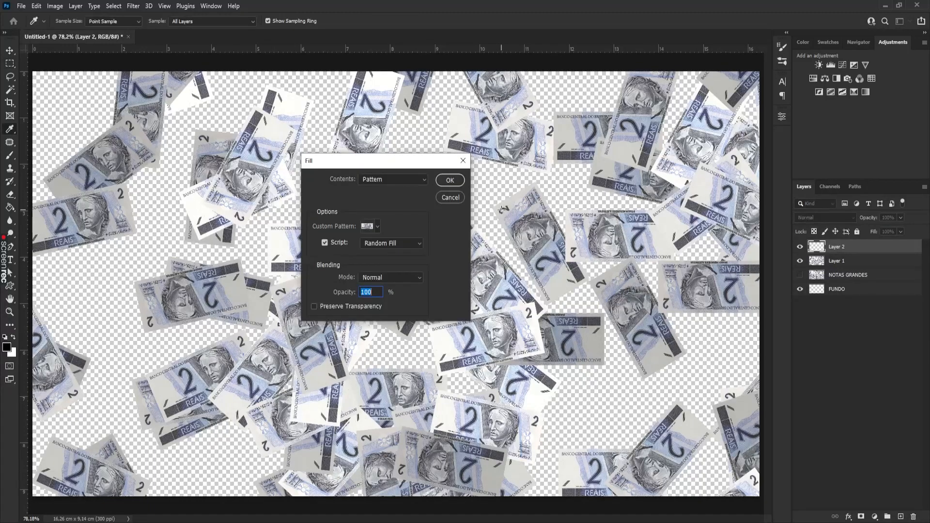
pyautogui.click(449, 181)
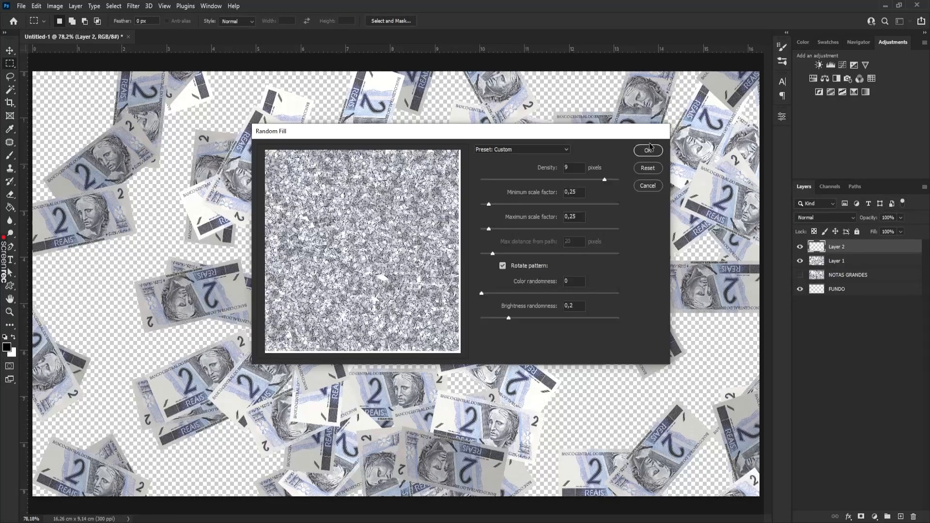
pyautogui.click(647, 152)
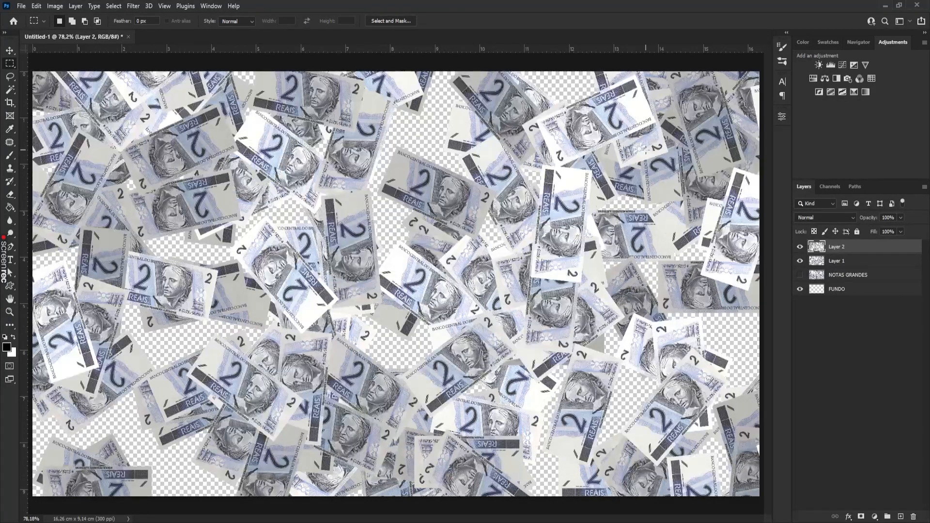
pyautogui.click(801, 247)
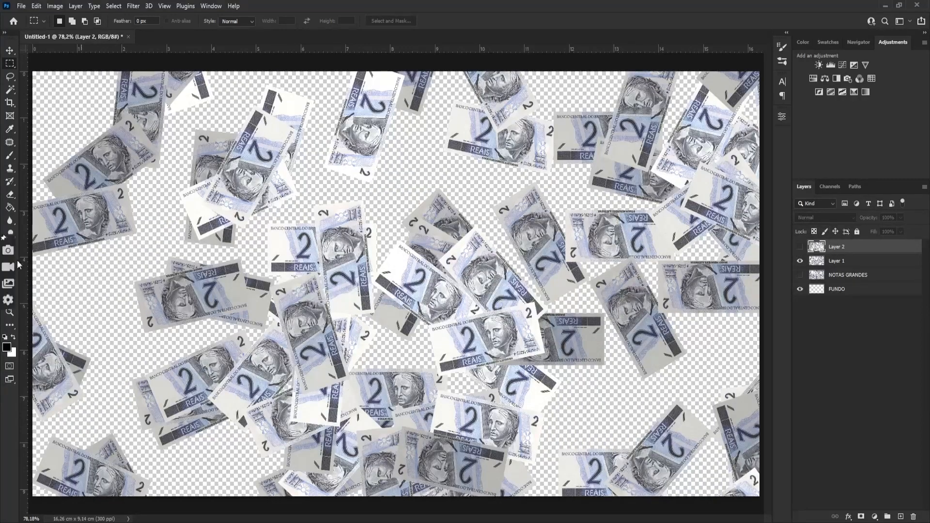
pyautogui.click(800, 247)
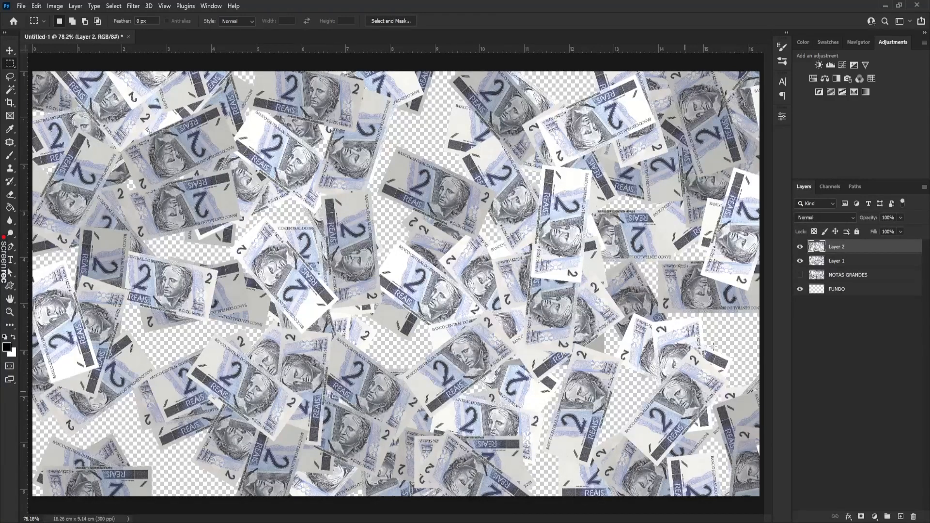
# Add two more layers on top and fill each with the banknote pattern using the same Random Fill settings.
pyautogui.click(800, 262)
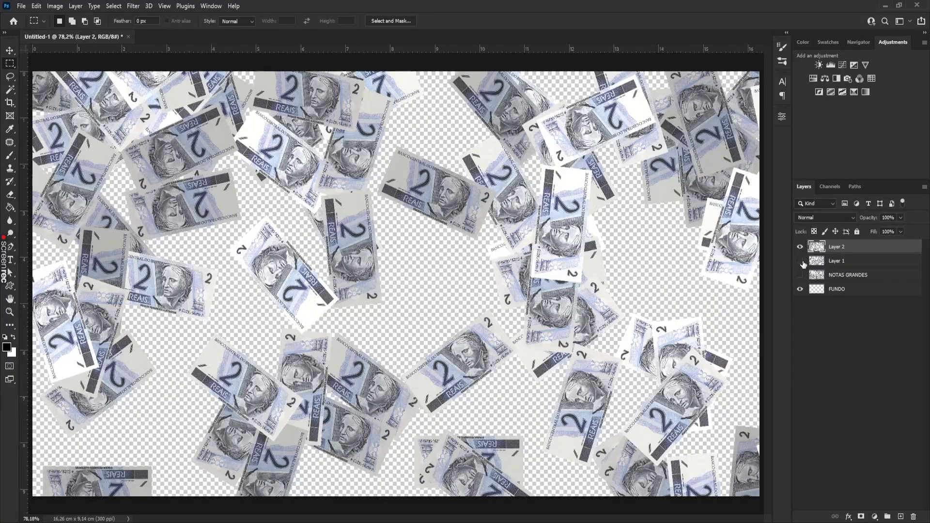
pyautogui.click(801, 262)
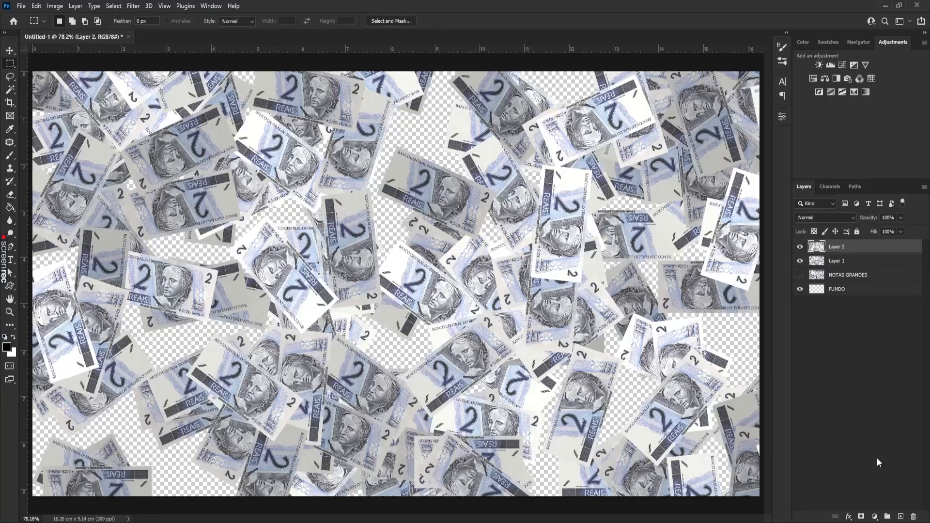
pyautogui.click(901, 517)
pyautogui.hotkey('shift', 'F5')
pyautogui.click(450, 180)
pyautogui.click(648, 151)
pyautogui.click(902, 517)
pyautogui.hotkey('shift', 'F5')
pyautogui.click(455, 182)
pyautogui.click(648, 152)
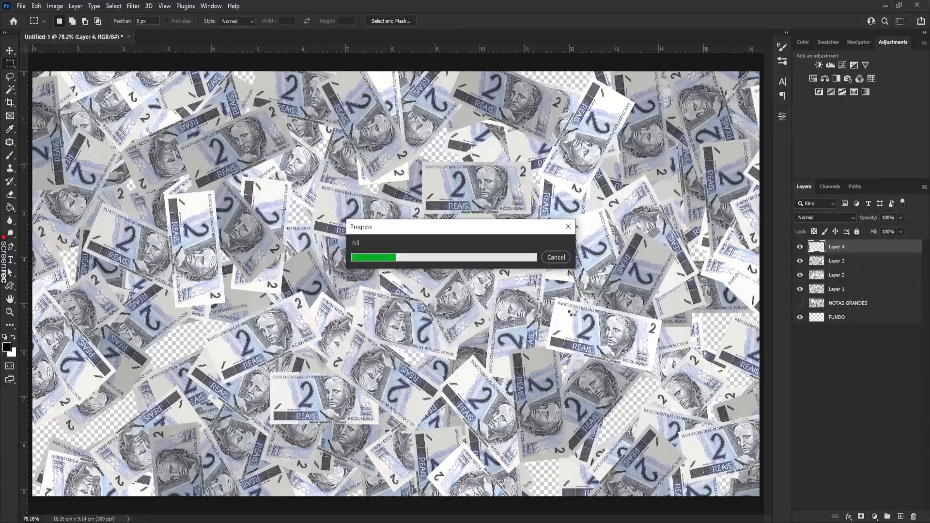
# Compare the canvas with Layers 4, 3 and 2 hidden and shown one after another.
pyautogui.click(800, 247)
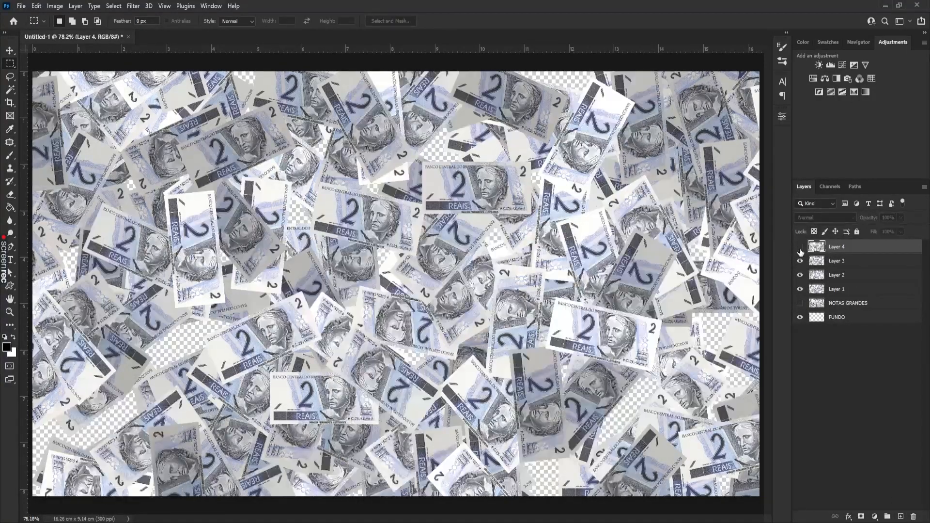
pyautogui.click(800, 261)
pyautogui.click(800, 275)
pyautogui.click(800, 274)
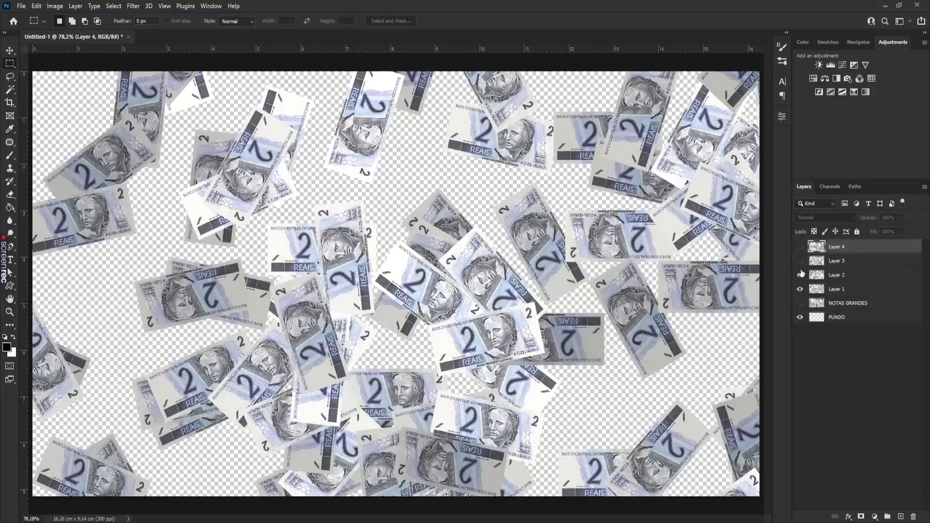
pyautogui.click(800, 261)
pyautogui.click(800, 246)
pyautogui.click(800, 248)
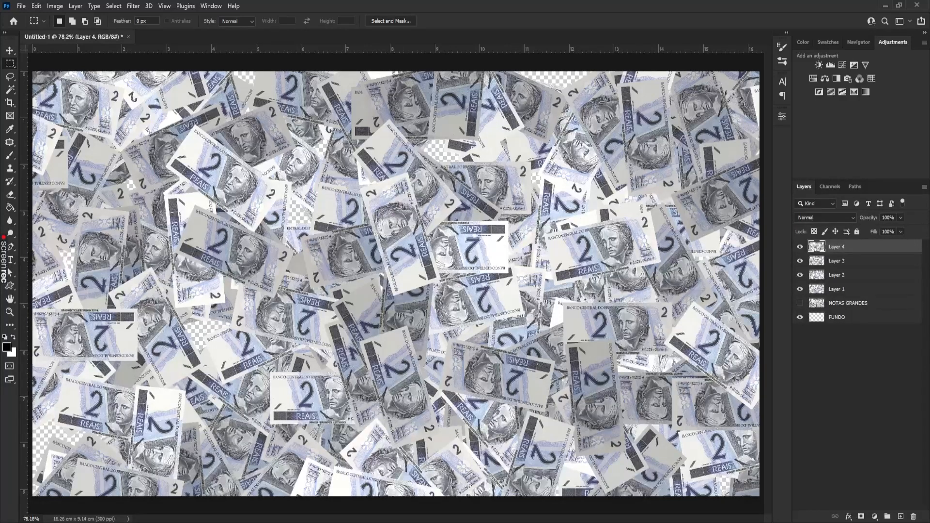
# Hide Layers 2 to 4 and enable a Drop Shadow layer style on Layer 1.
pyautogui.moveTo(800, 246); pyautogui.dragTo(799, 279)
pyautogui.click(836, 291)
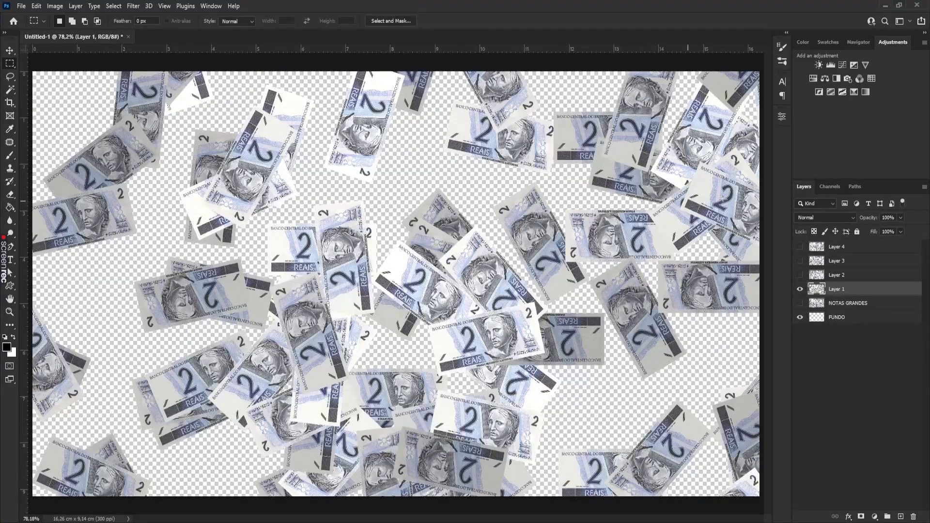
pyautogui.doubleClick(858, 291)
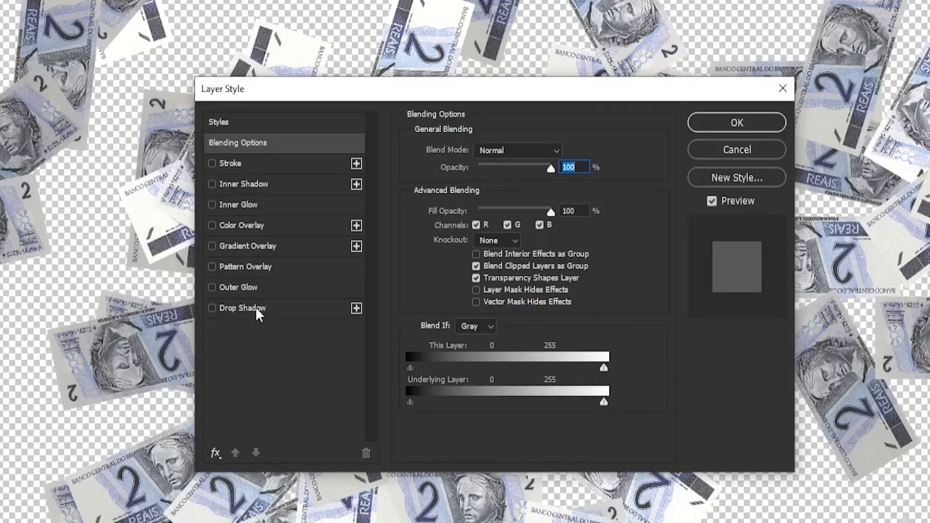
pyautogui.click(211, 309)
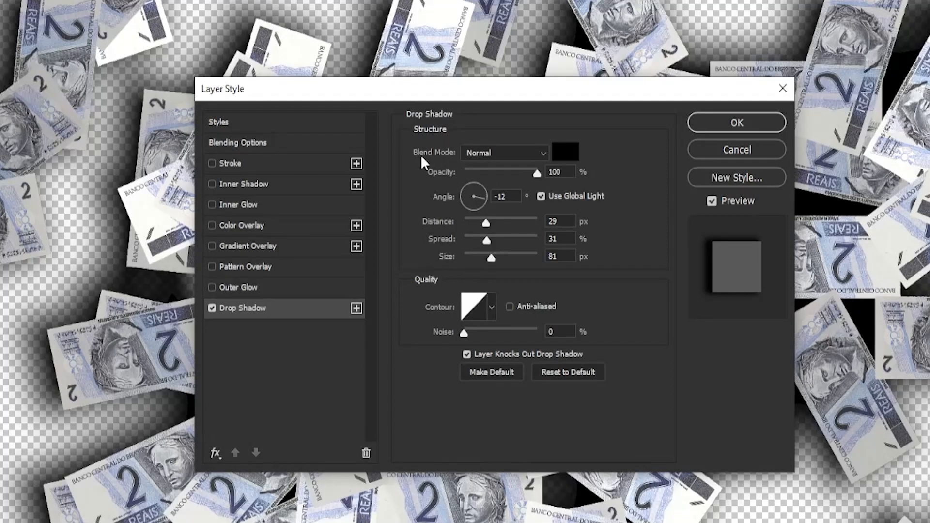
# Set the drop shadow to Multiply blend mode with 50% opacity and an angle of 65 degrees.
pyautogui.click(482, 153)
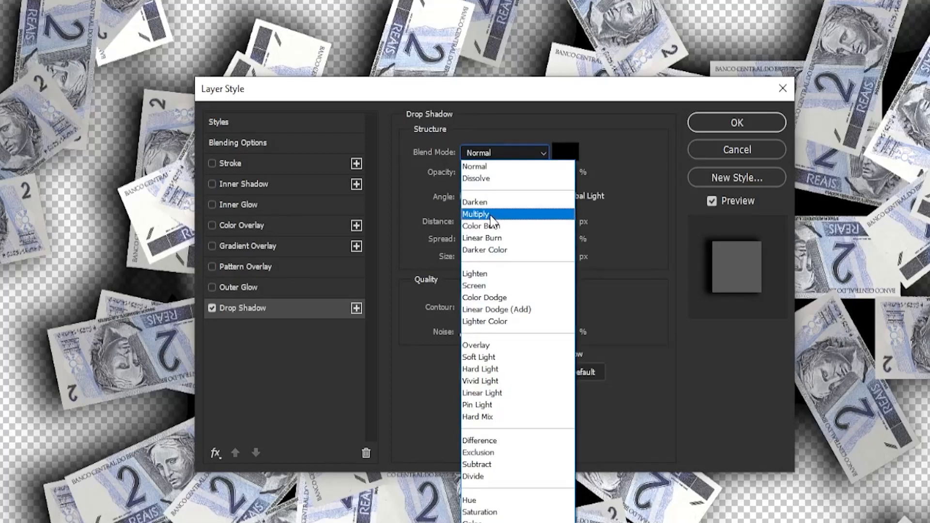
pyautogui.click(495, 212)
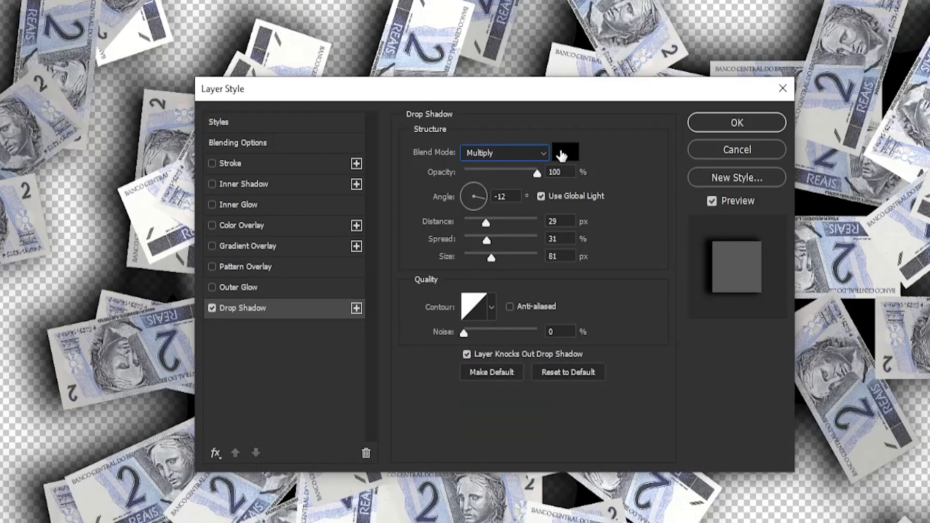
pyautogui.click(565, 170)
pyautogui.write('50')
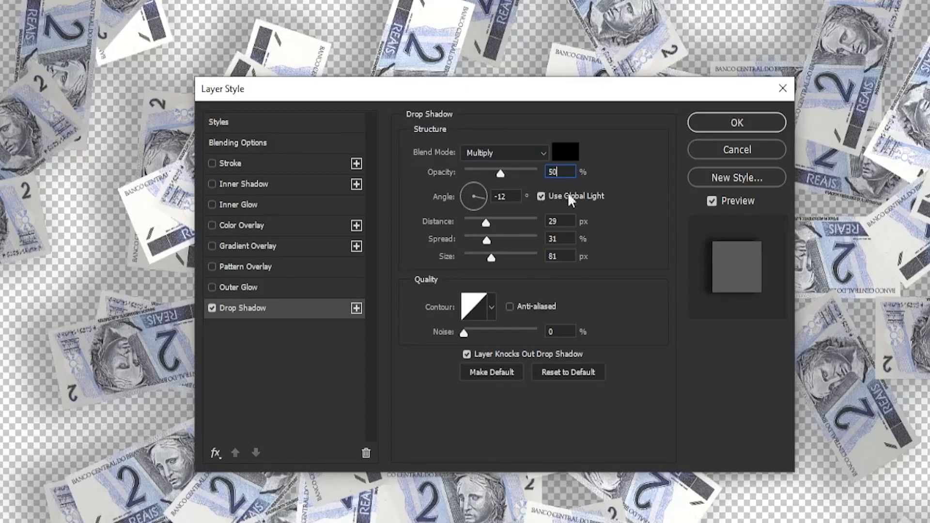
pyautogui.click(514, 196)
pyautogui.write('65')
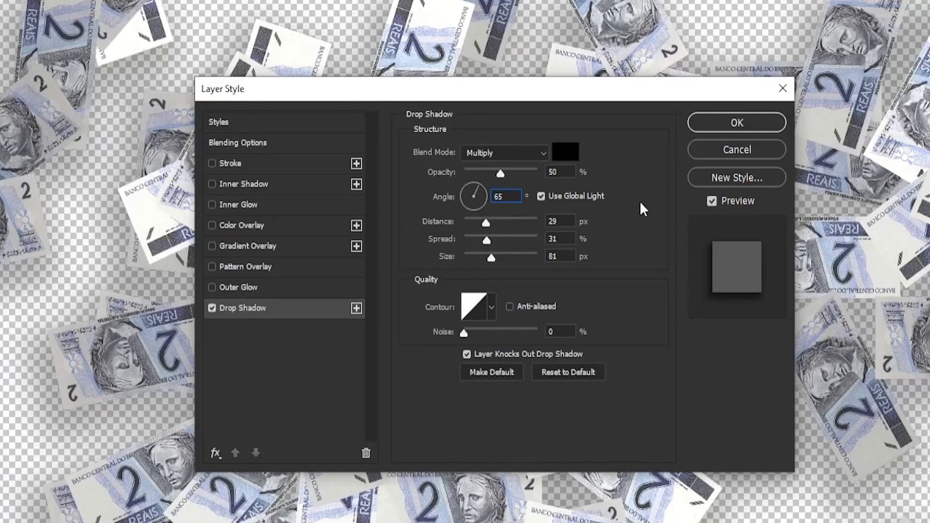
# Set the shadow's distance to 4 px, its spread to 0% and its size to 10 px.
pyautogui.click(558, 221)
pyautogui.write('4')
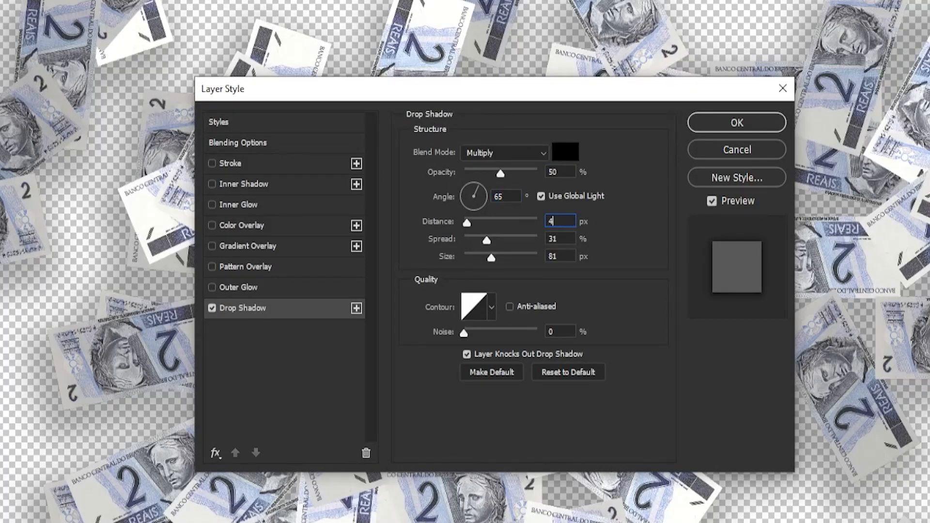
pyautogui.press('Tab')
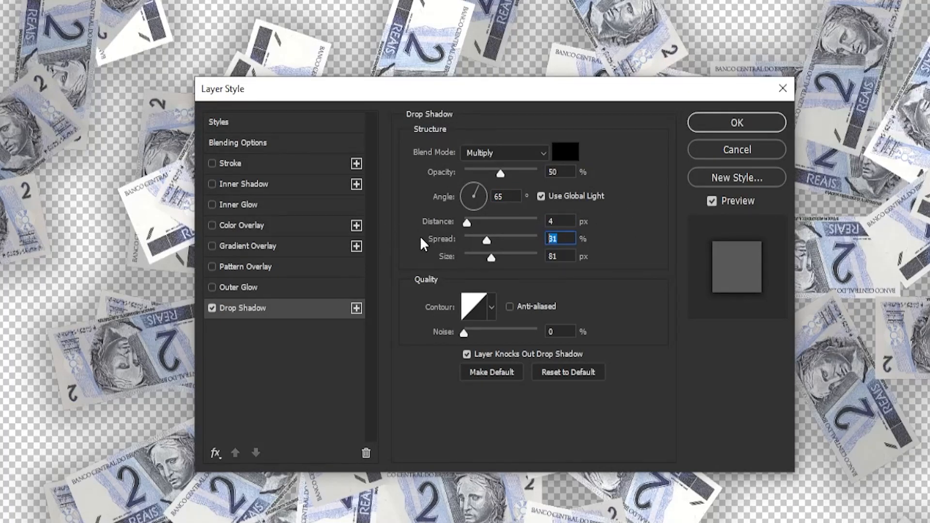
pyautogui.write('0')
pyautogui.press('Tab')
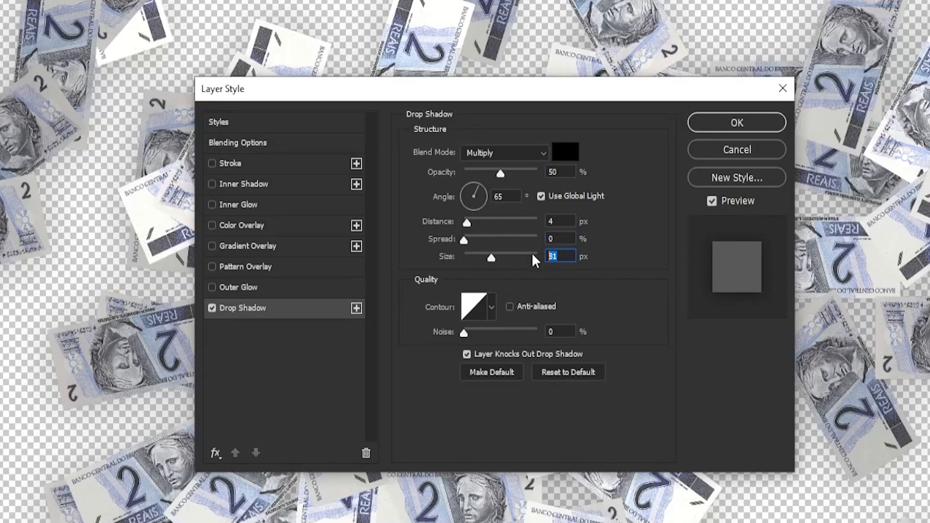
pyautogui.write('10')
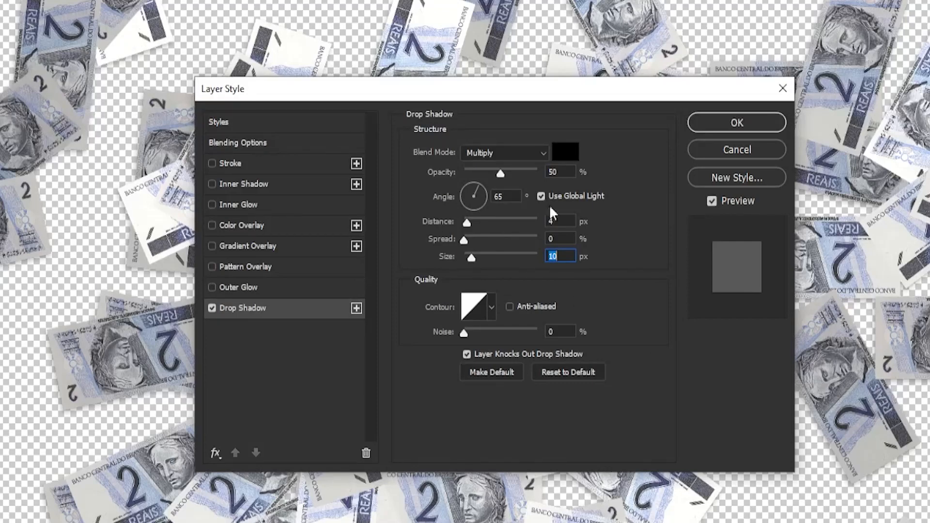
# Compare the notes with and without the shadow preview, and apply the layer style to Layer 1.
pyautogui.click(710, 202)
pyautogui.click(711, 202)
pyautogui.click(711, 201)
pyautogui.click(710, 202)
pyautogui.click(722, 119)
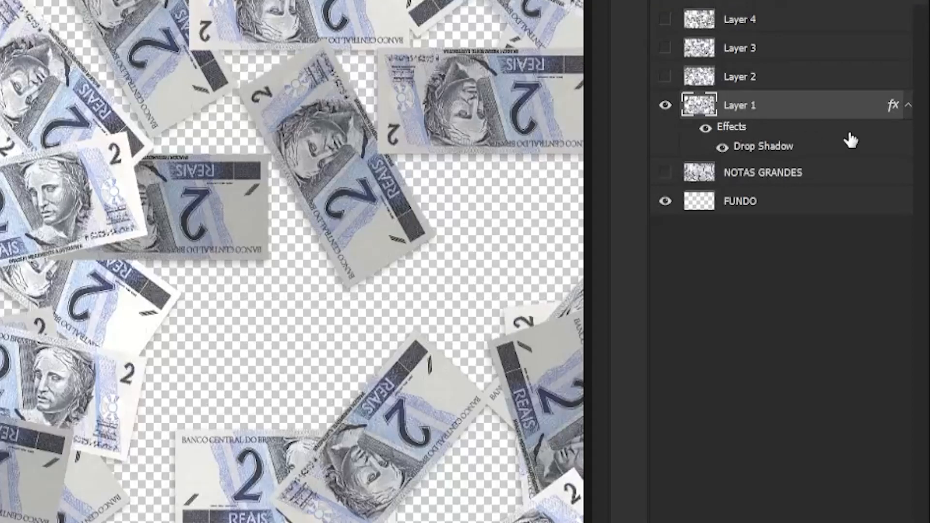
# Check Layer 1's effects list and copy its layer style.
pyautogui.click(909, 107)
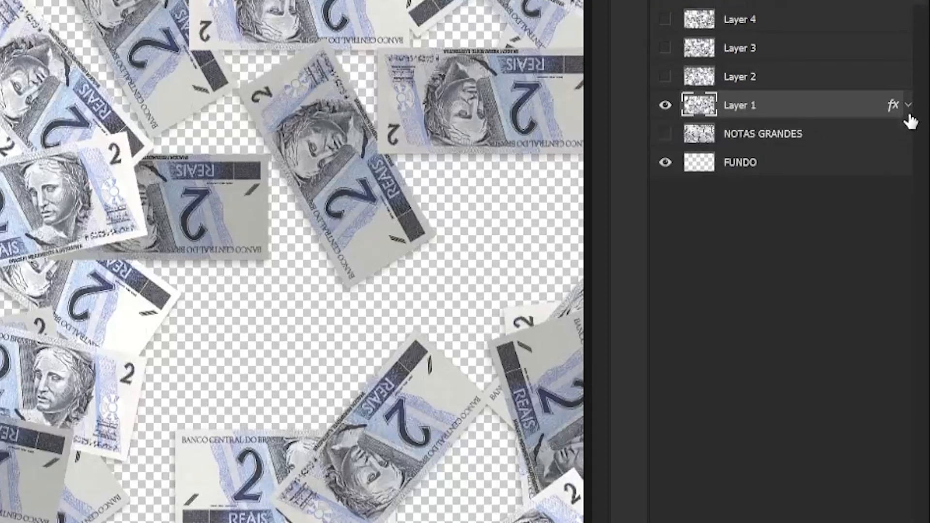
pyautogui.click(909, 108)
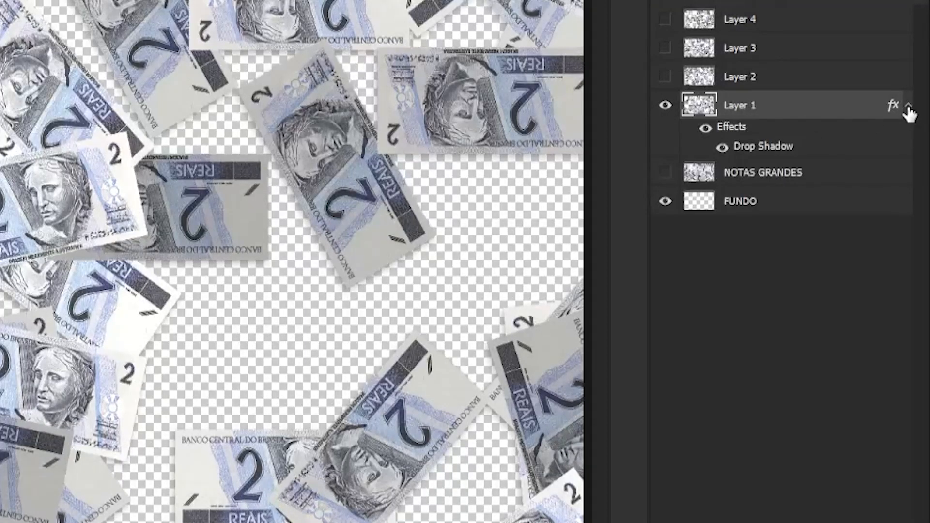
pyautogui.rightClick(790, 132)
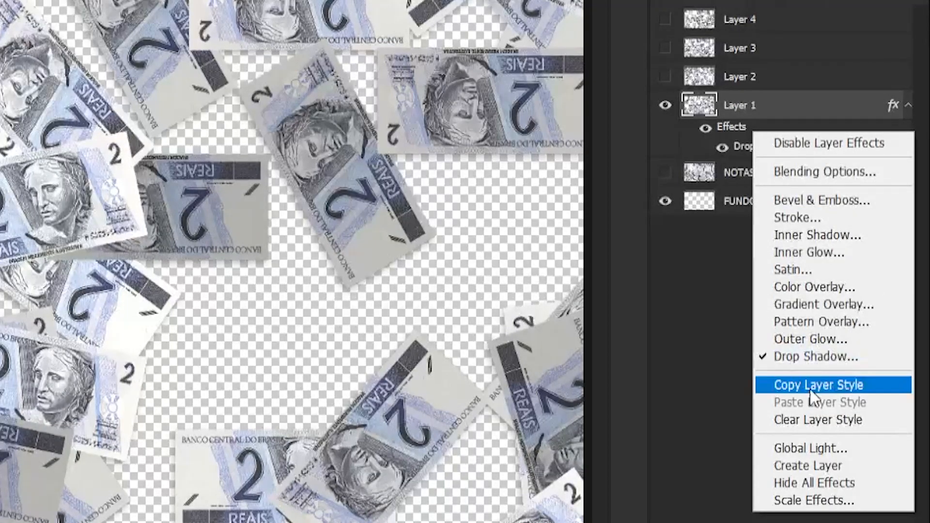
pyautogui.click(857, 386)
# Show Layers 2 to 4 and paste the copied layer style onto all three, collapsing the effects lists.
pyautogui.click(666, 19)
pyautogui.moveTo(665, 19); pyautogui.dragTo(666, 77)
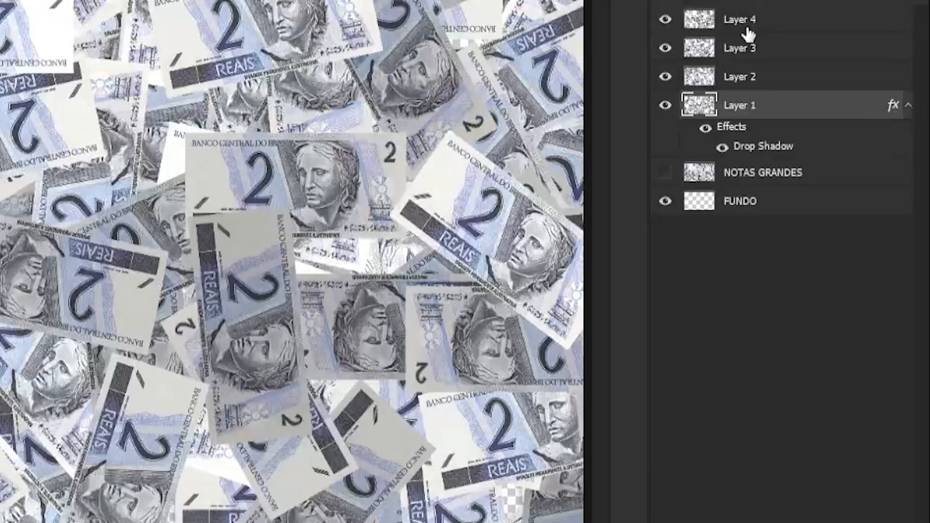
pyautogui.click(746, 24)
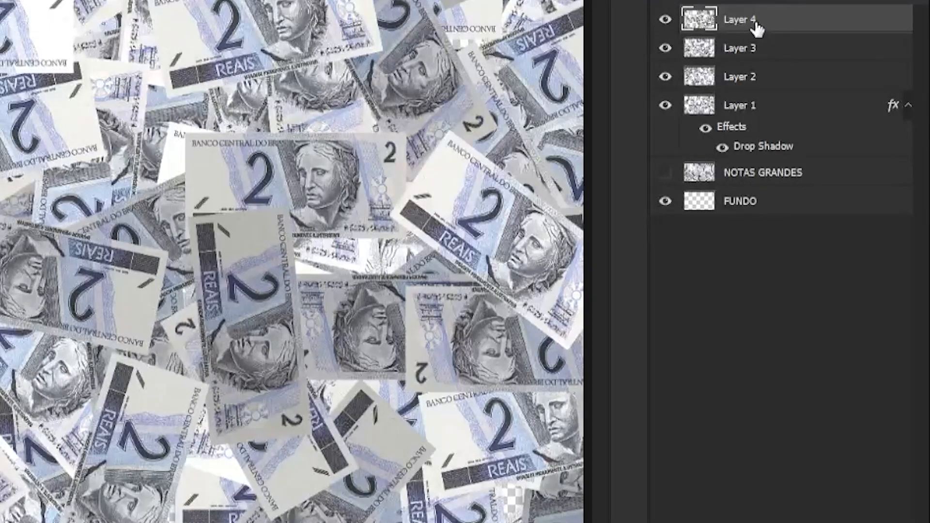
pyautogui.keyDown('shift'); pyautogui.click(743, 83); pyautogui.keyUp('shift')
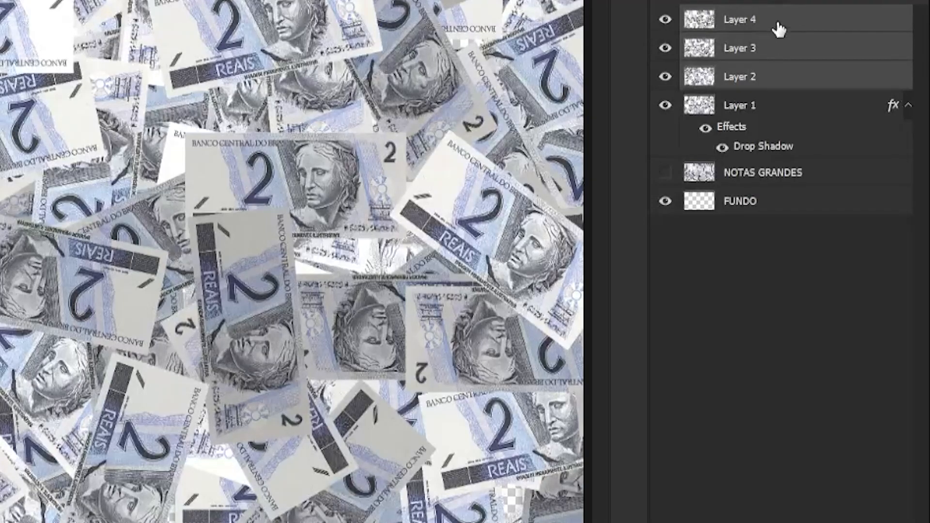
pyautogui.rightClick(782, 48)
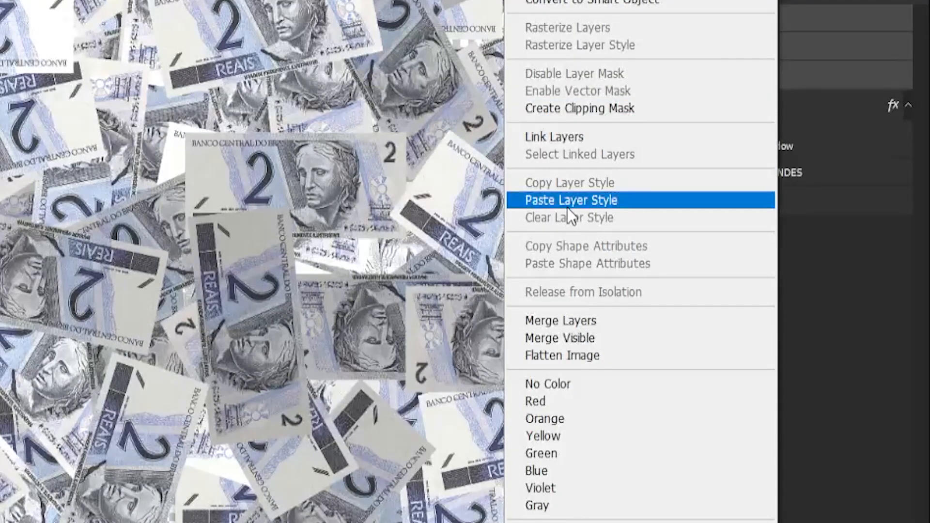
pyautogui.click(603, 209)
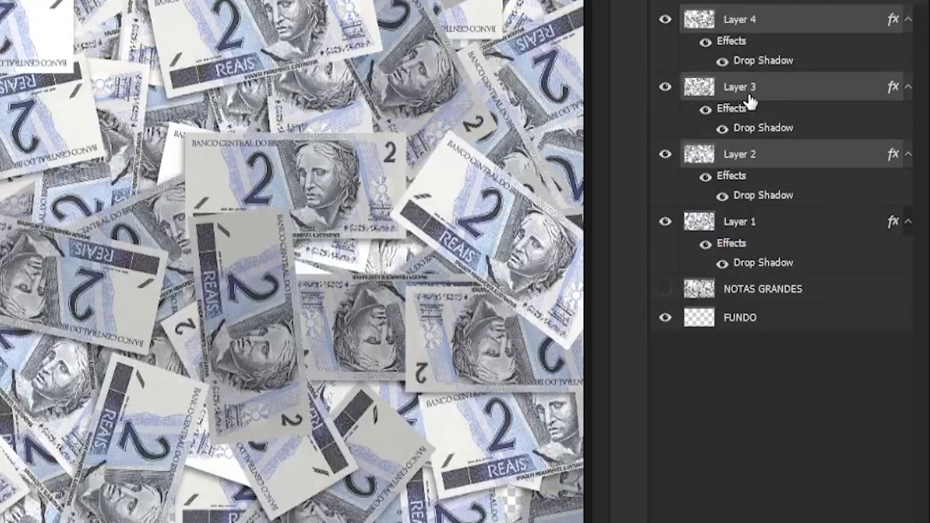
pyautogui.click(909, 20)
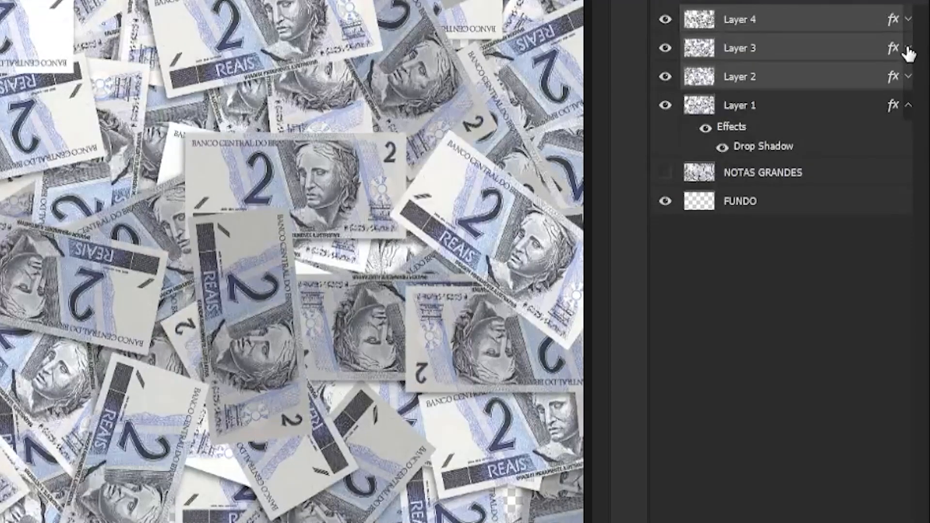
pyautogui.click(893, 113)
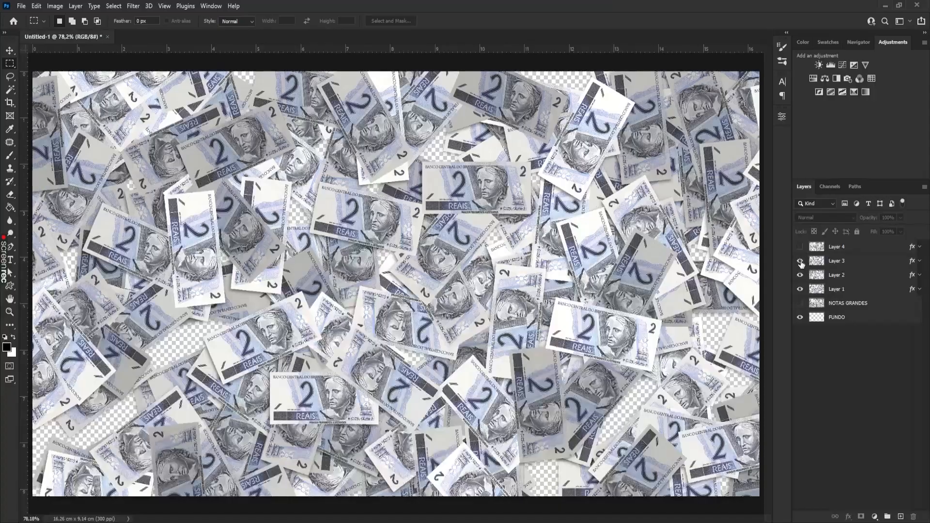
# Compare the shadowed notes with Layers 2 to 4 hidden and shown again.
pyautogui.moveTo(800, 247); pyautogui.dragTo(801, 275)
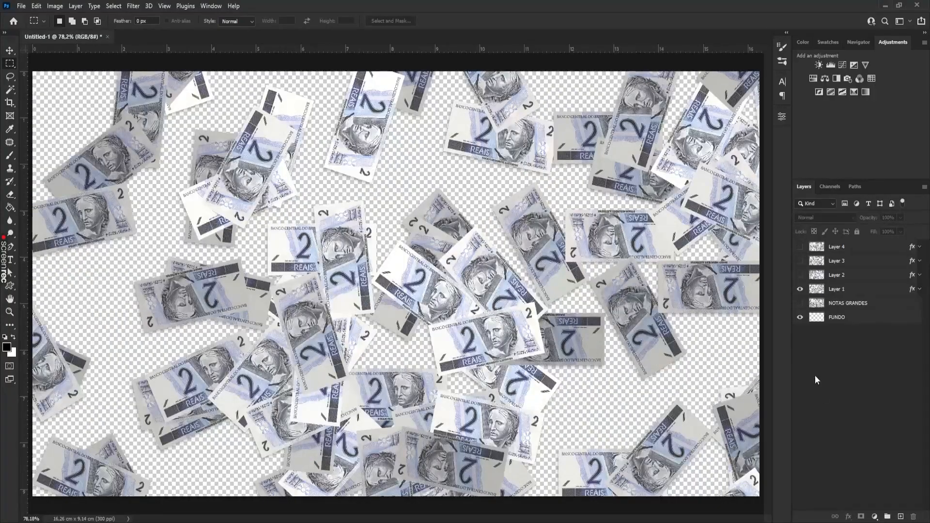
pyautogui.click(801, 275)
pyautogui.moveTo(800, 262); pyautogui.dragTo(799, 247)
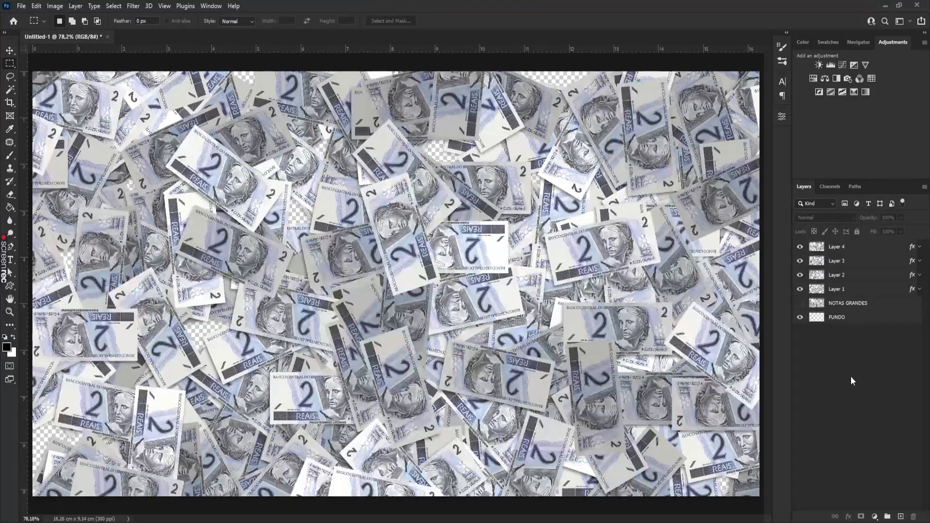